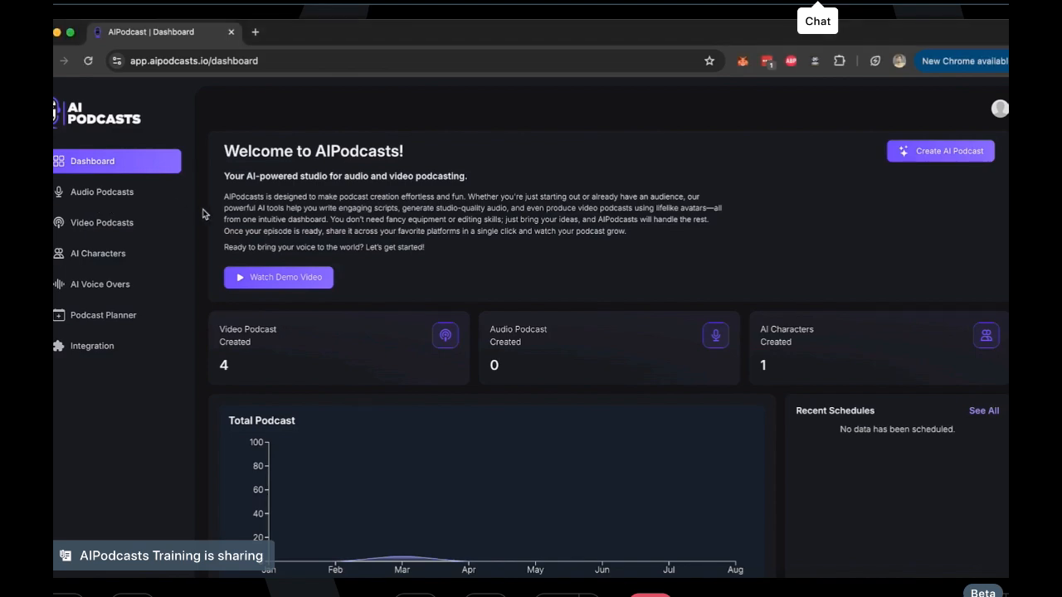
Look through the dashboard, the AI Voices and ElevenLabs voice-over sections, and the 24 March 2025 date in the podcast planner
scroll(94, 223, "up", 5)
scroll(94, 223, "left", 2)
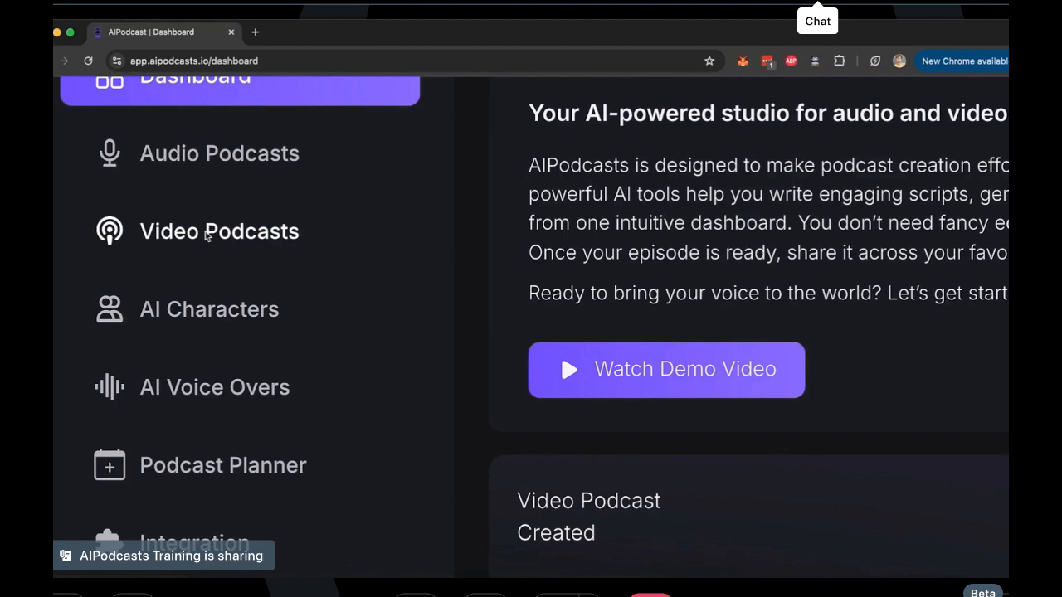
scroll(211, 313, "down", 5)
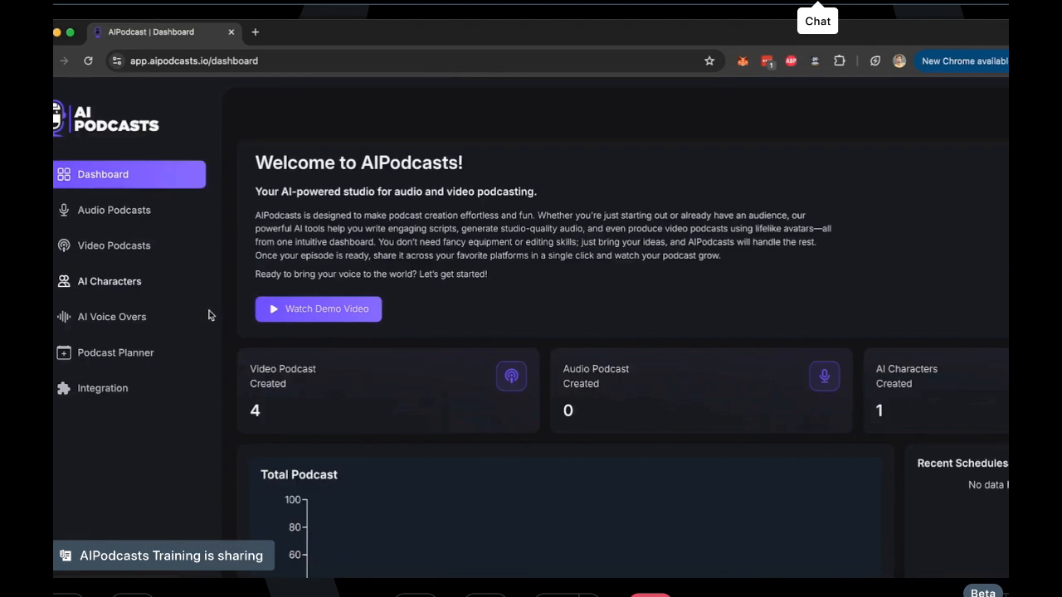
left_click(159, 284)
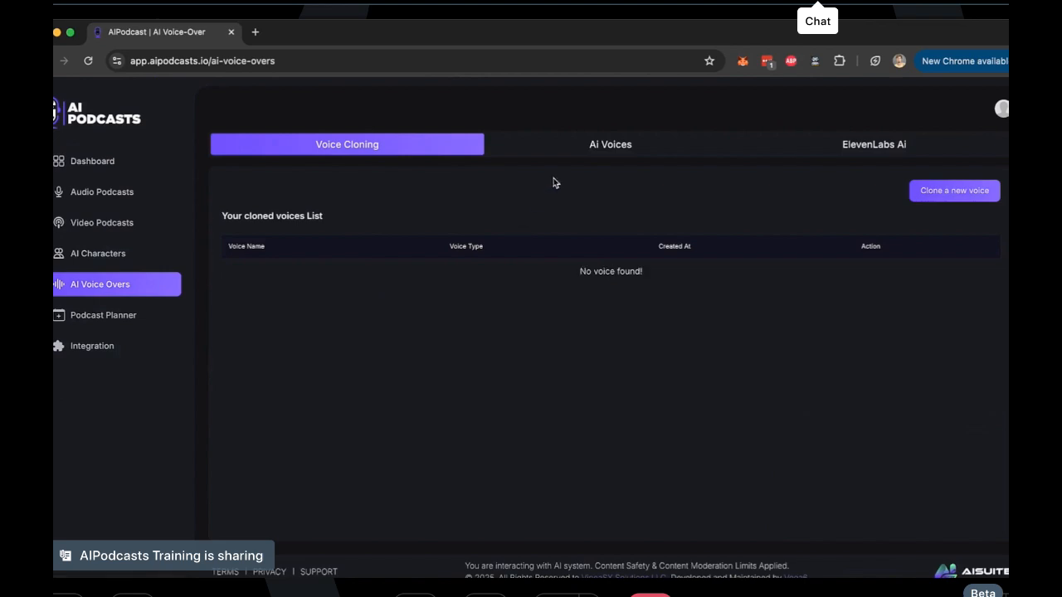
left_click(624, 149)
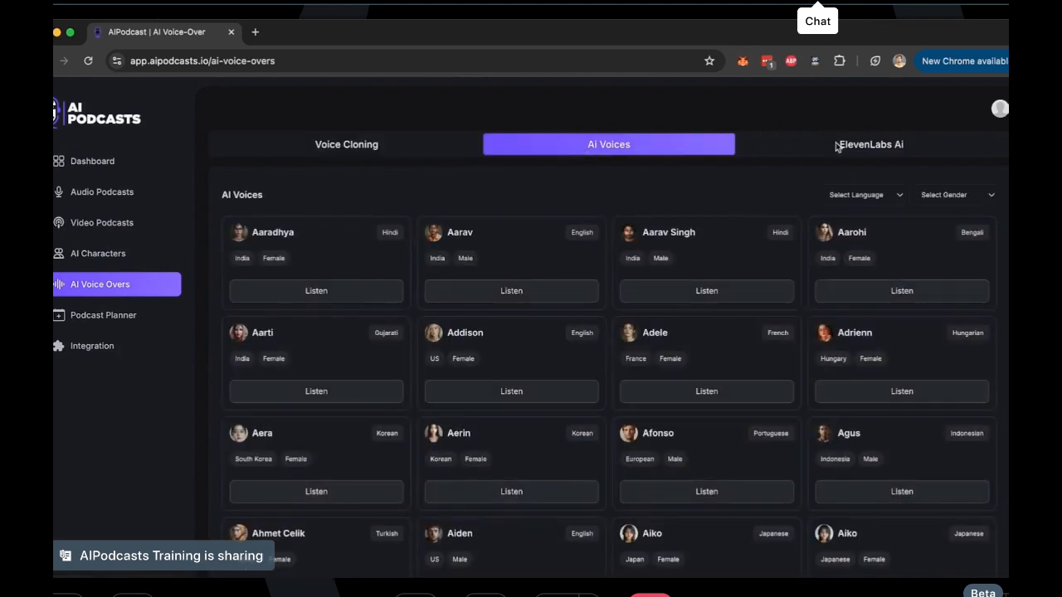
left_click(835, 145)
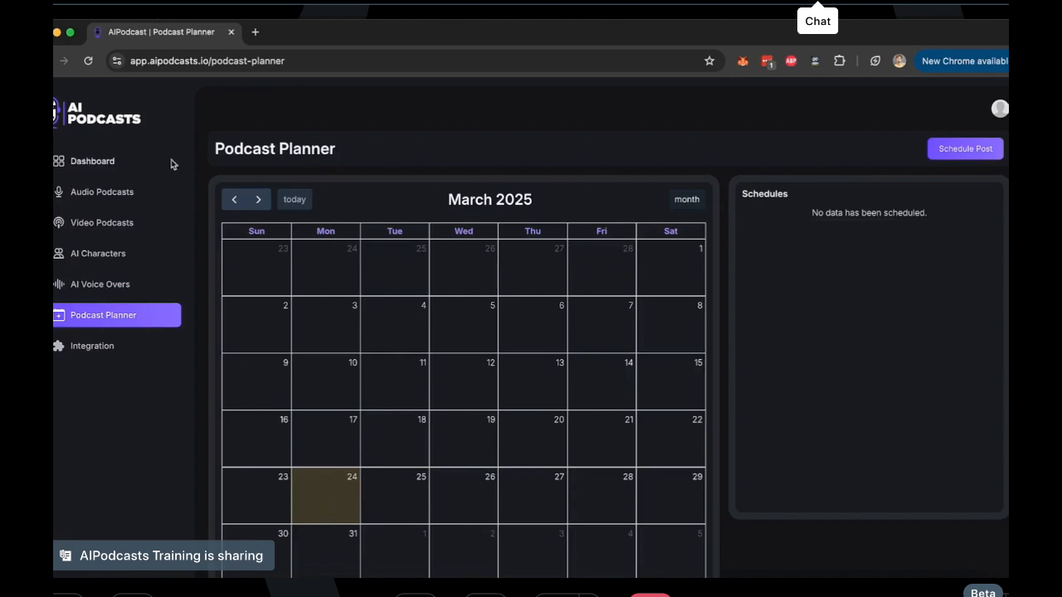
left_click(330, 499)
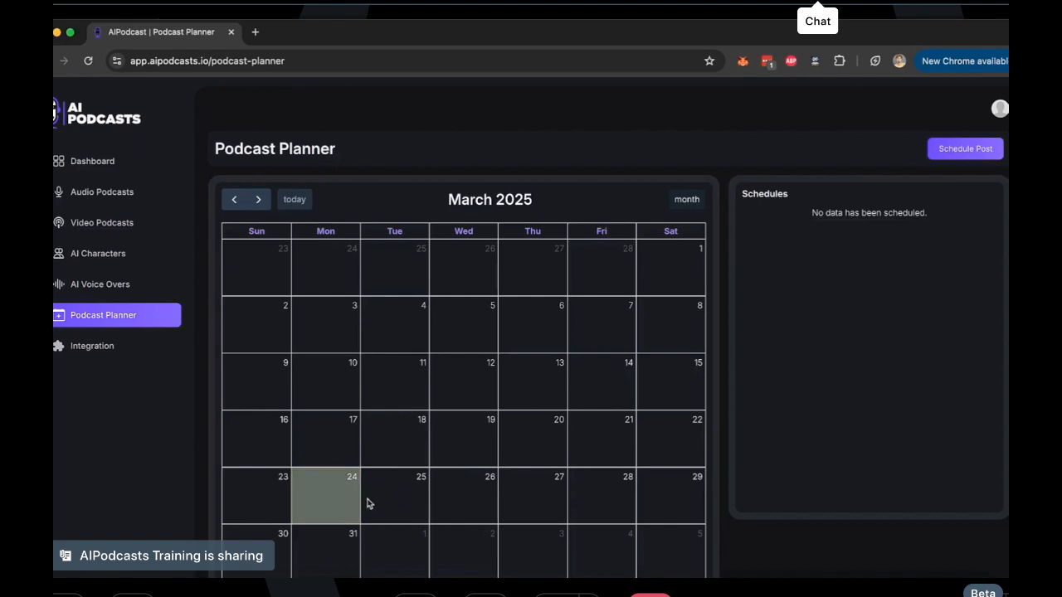
Browse the premade AI characters and view the personal character collection
left_click(113, 262)
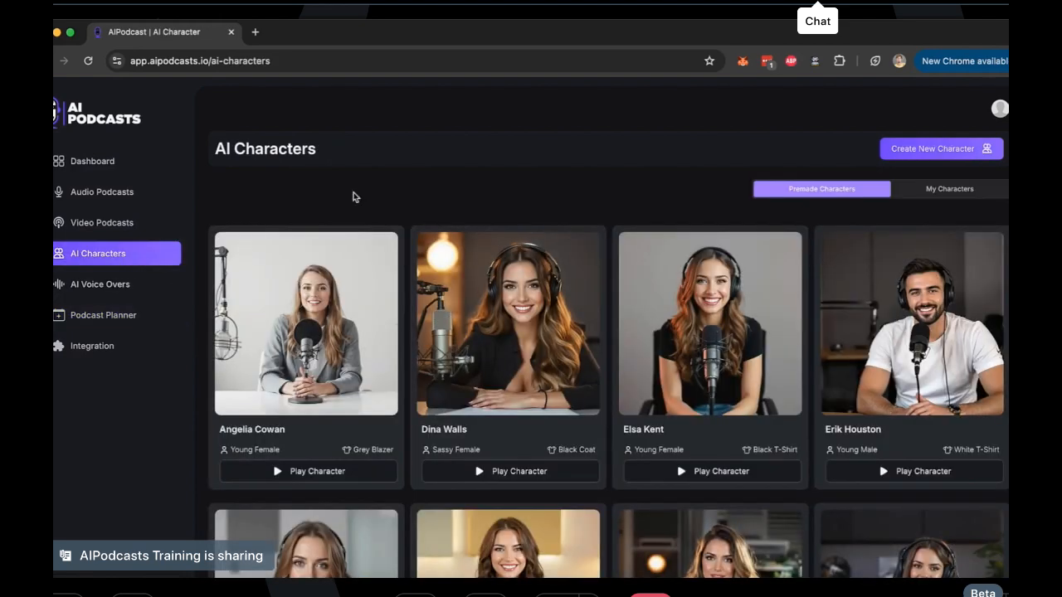
scroll(543, 343, "down", 9)
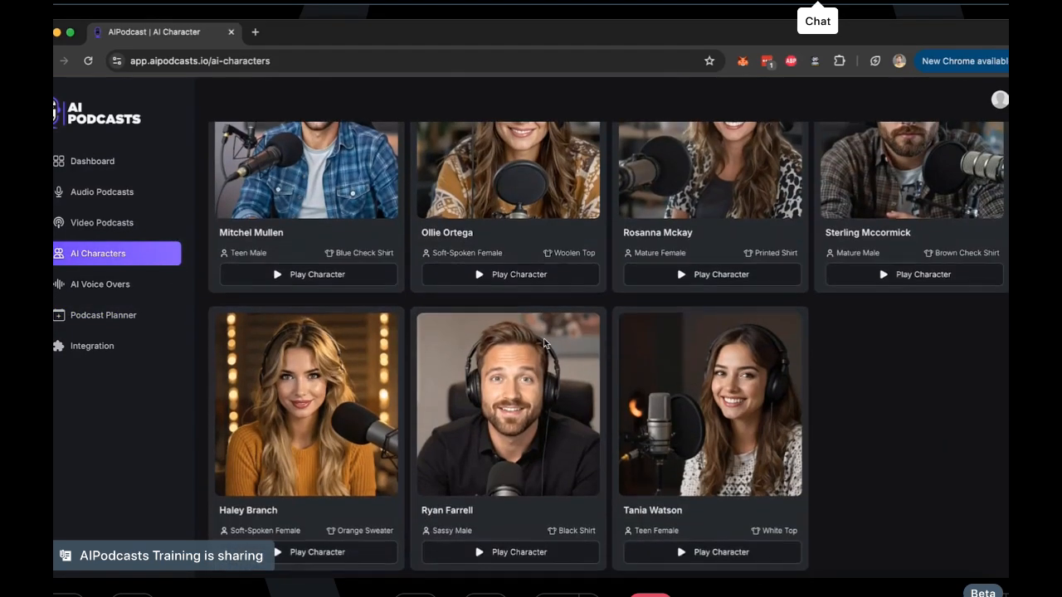
scroll(543, 343, "up", 10)
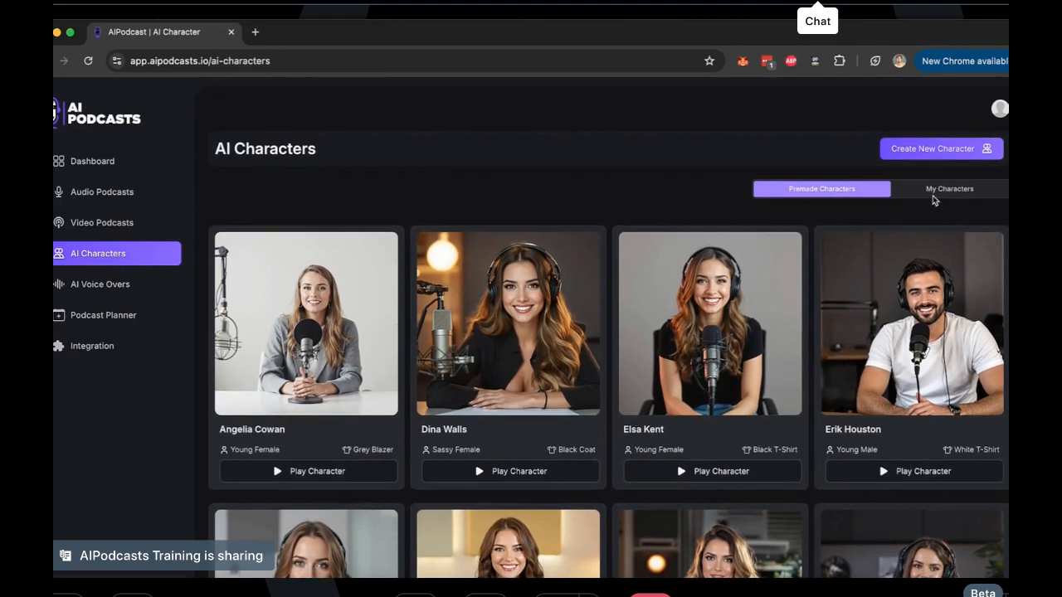
left_click(933, 195)
mouse_move(329, 335)
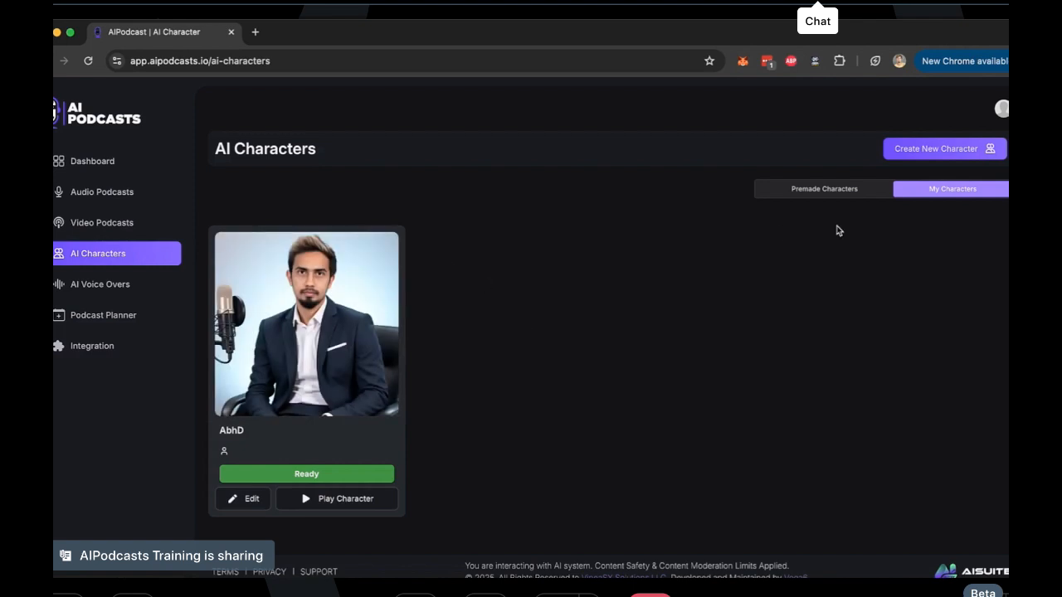
Start a new character using the Upload Character option, entering the character's name and an age of 24
left_click(917, 155)
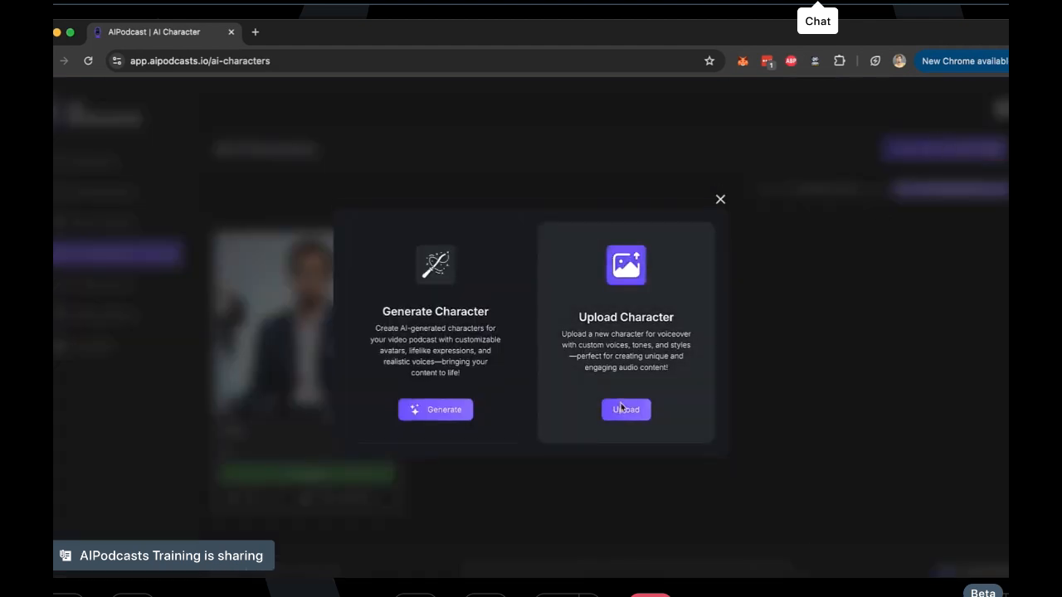
left_click(624, 409)
left_click(304, 235)
key("Tab")
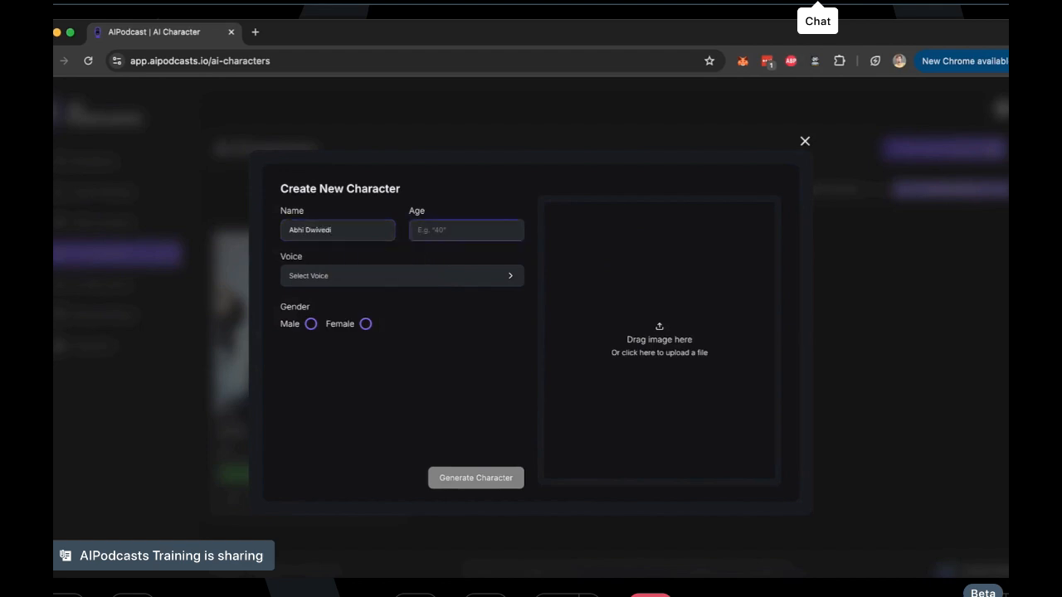
type("24")
Assign the English AI voice Aarav to the character and set the gender to male
left_click(335, 282)
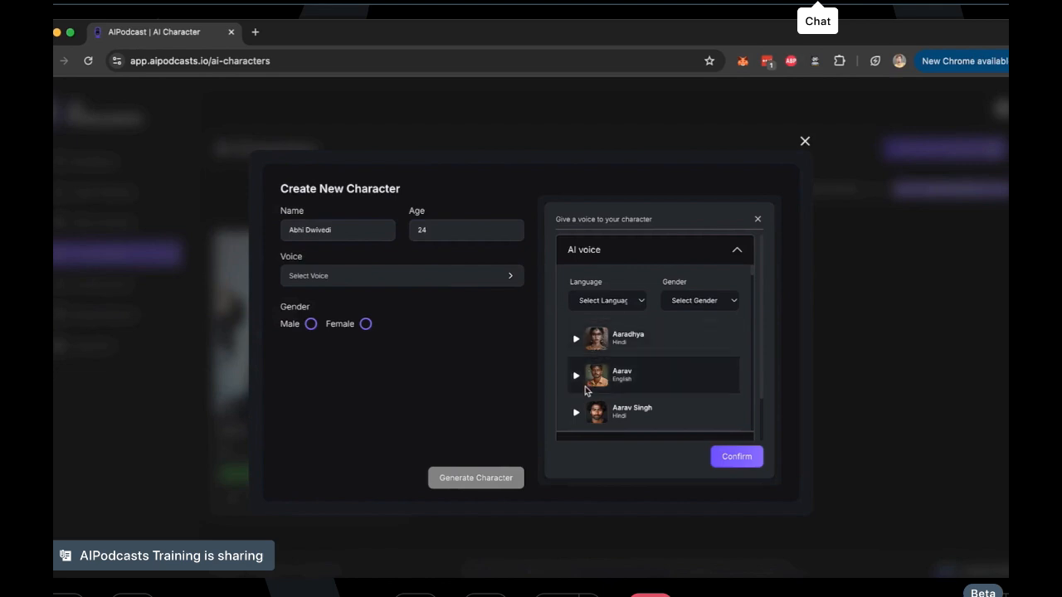
left_click(642, 376)
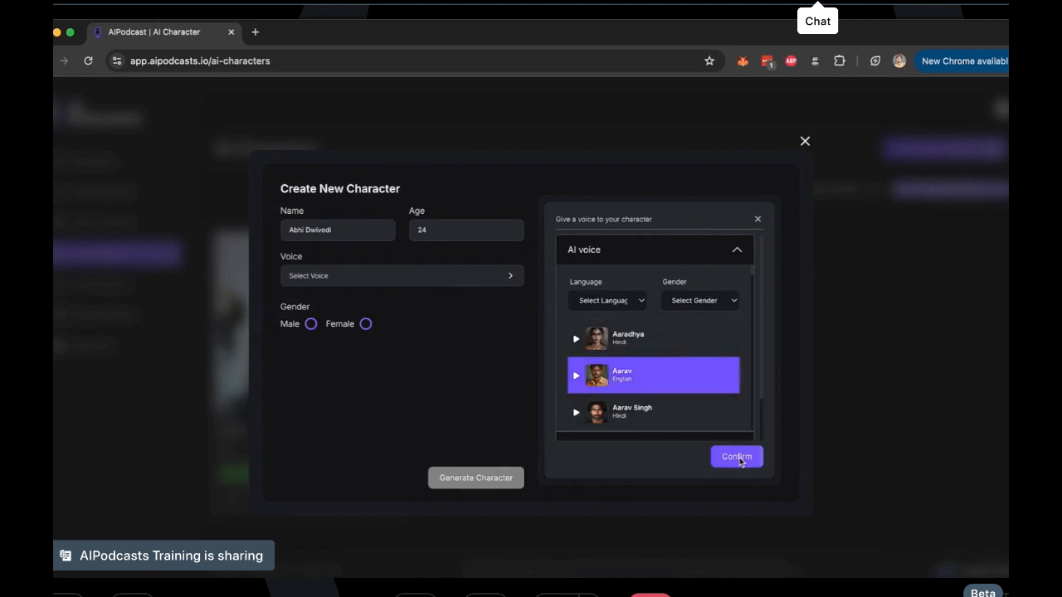
left_click(737, 458)
left_click(311, 326)
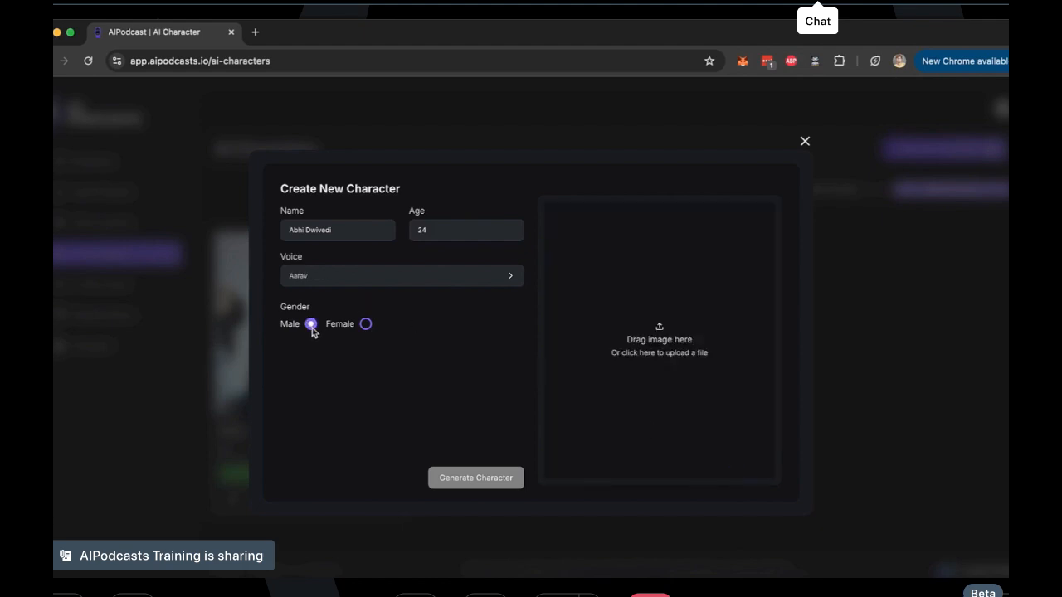
Upload the photo Screenshot 2020-01-17 at 11.24.41 AM.png as the character image and generate the character
left_click(661, 344)
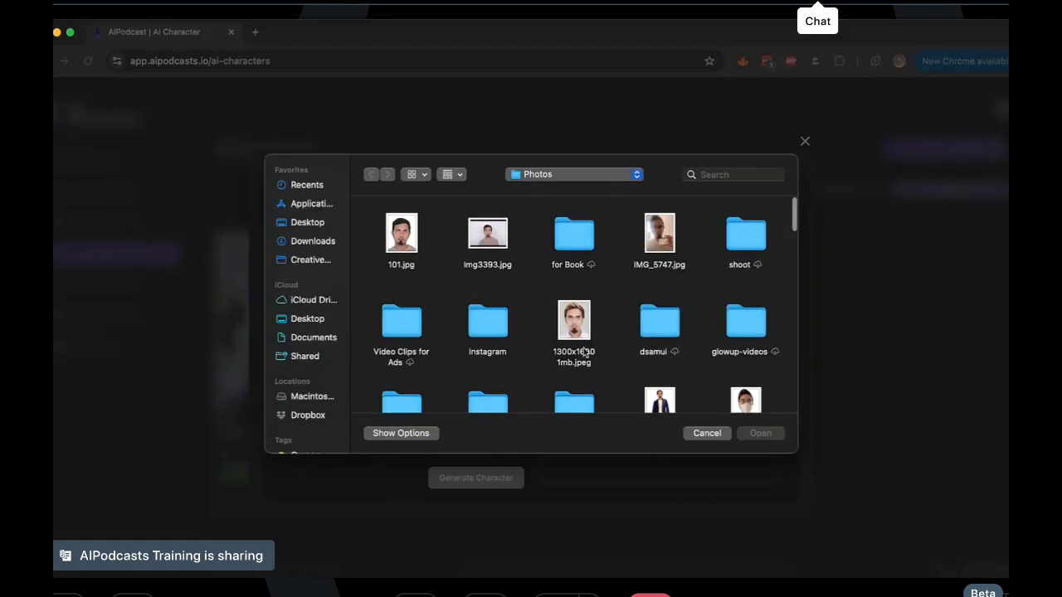
scroll(575, 351, "down", 3)
double_click(494, 334)
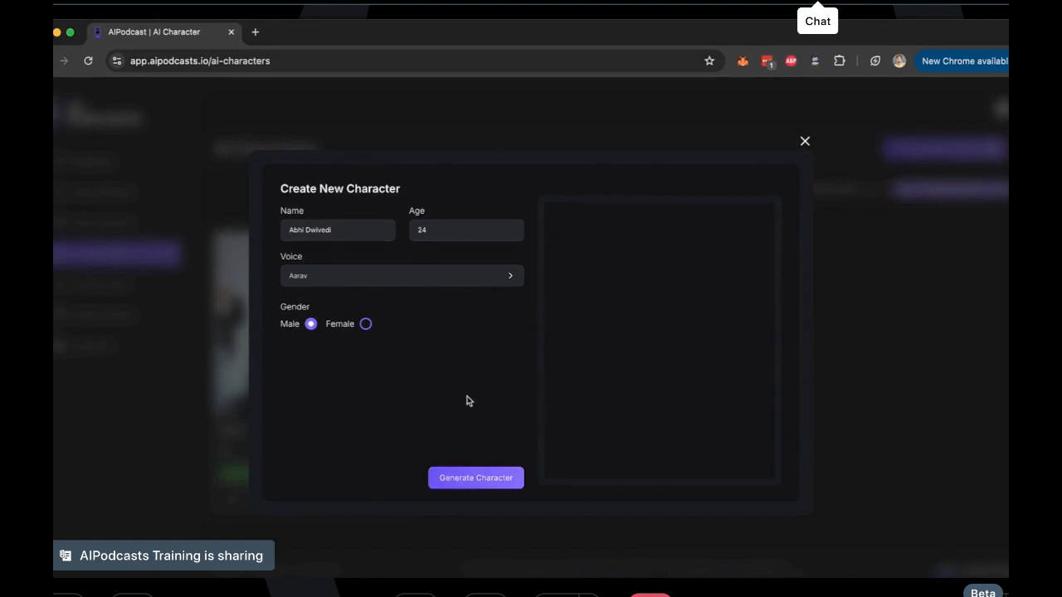
left_click(474, 479)
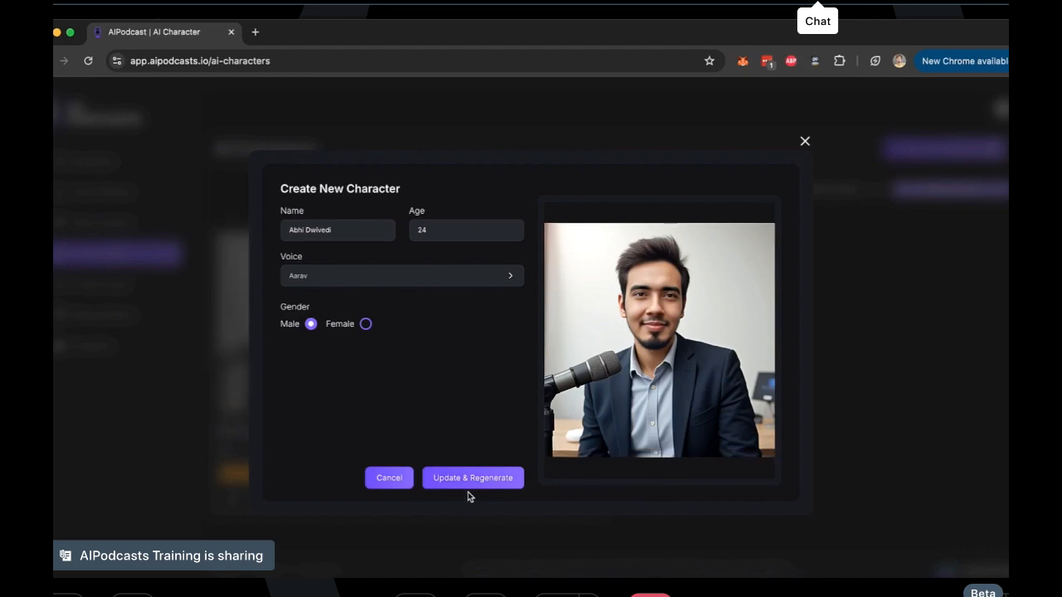
Regenerate the character image, close the character form and inspect the new character's card
left_click(493, 482)
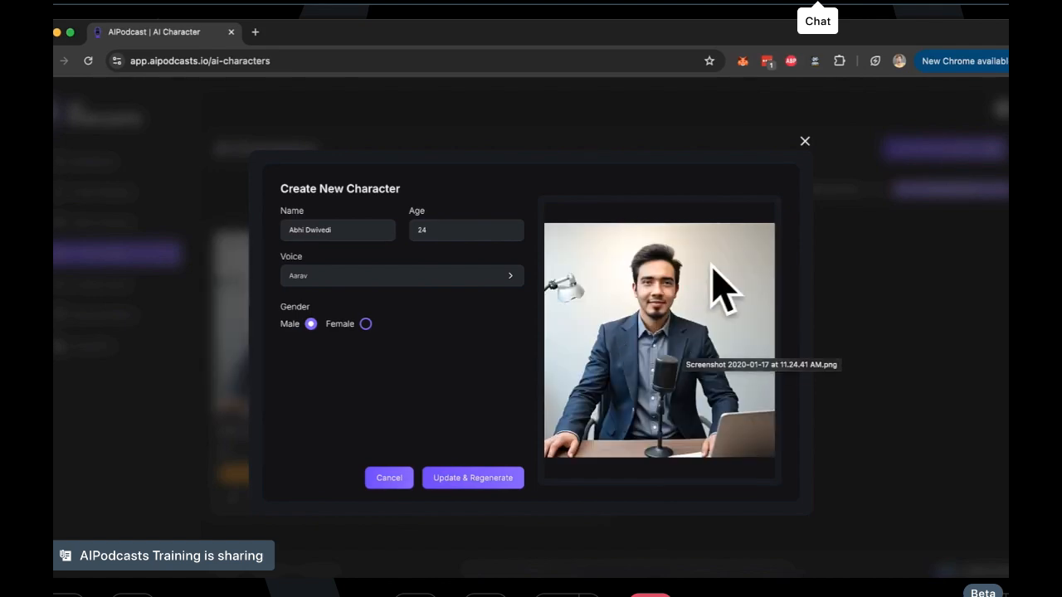
left_click(805, 143)
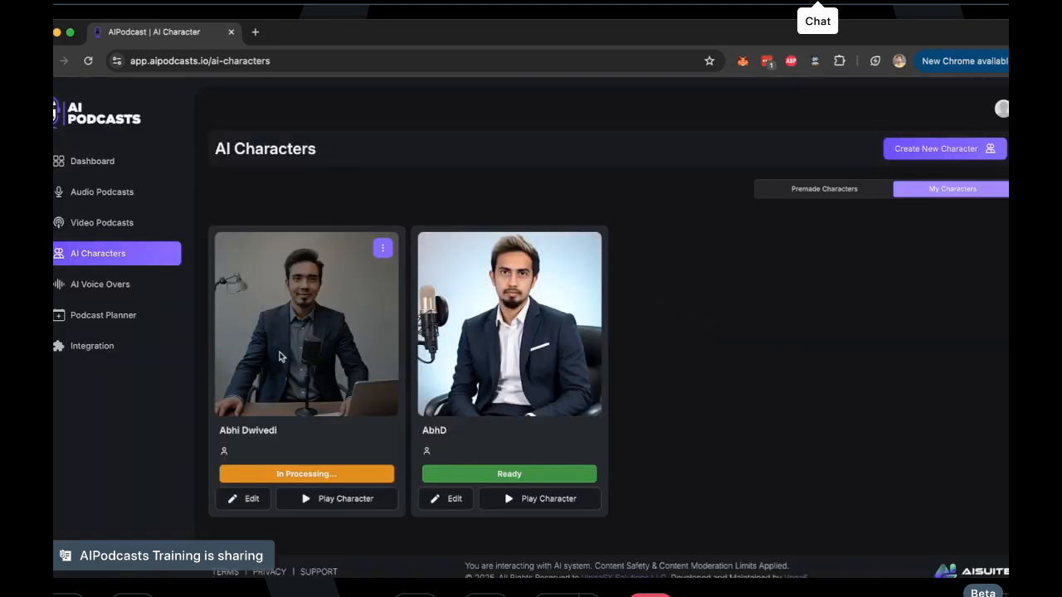
scroll(294, 482, "up", 5)
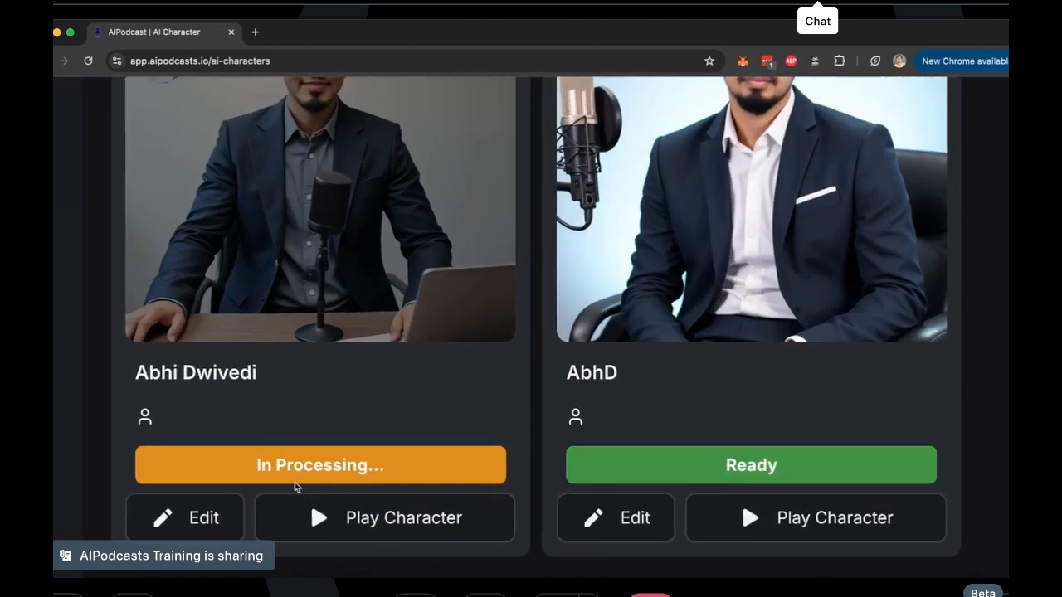
scroll(294, 482, "down", 5)
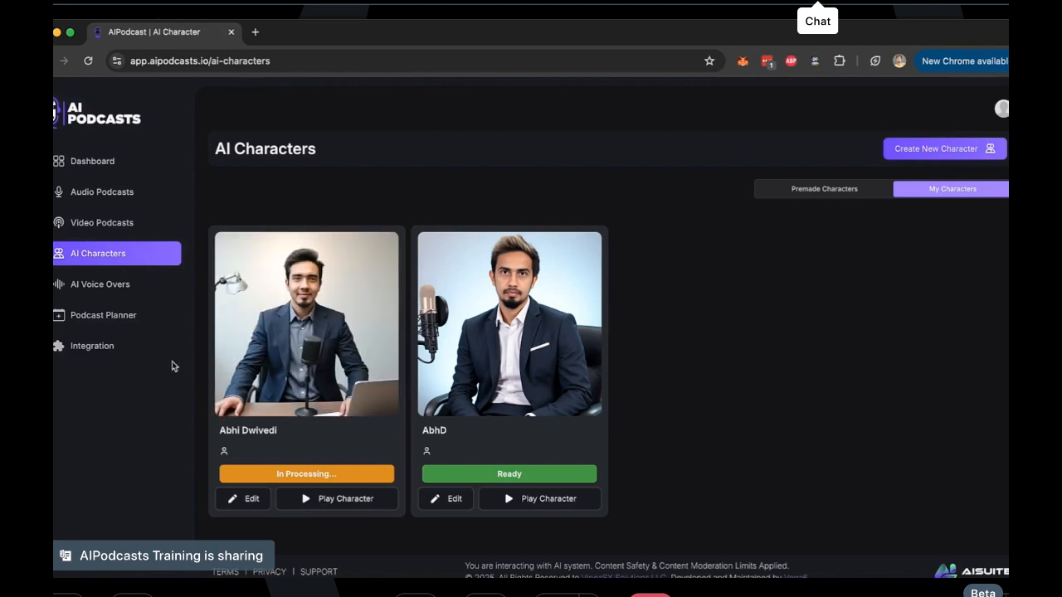
Review the form for cloning a new voice in AI Voice Overs and close it without entering anything
left_click(124, 288)
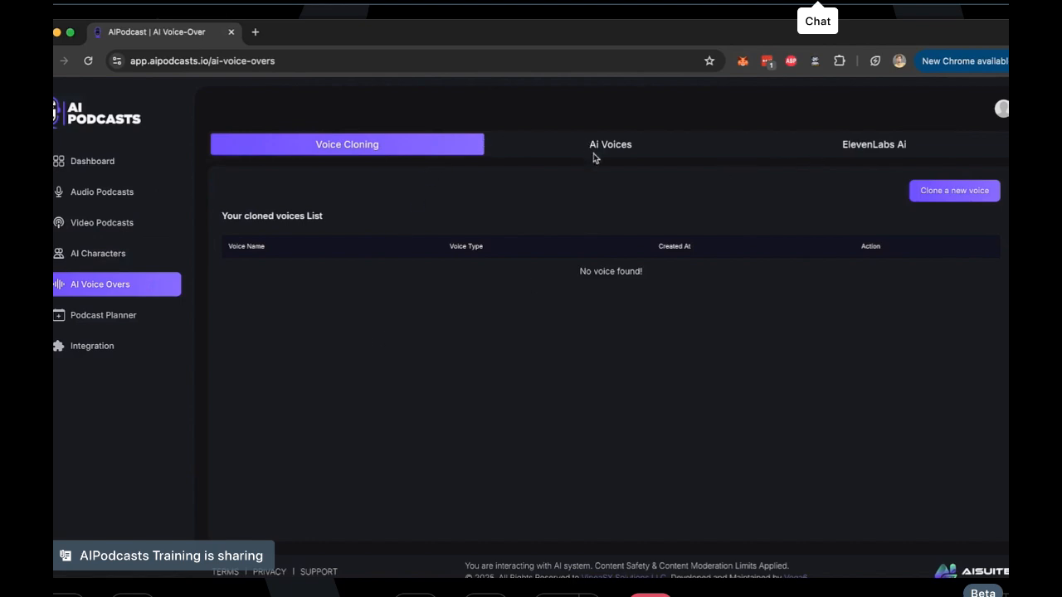
left_click(962, 193)
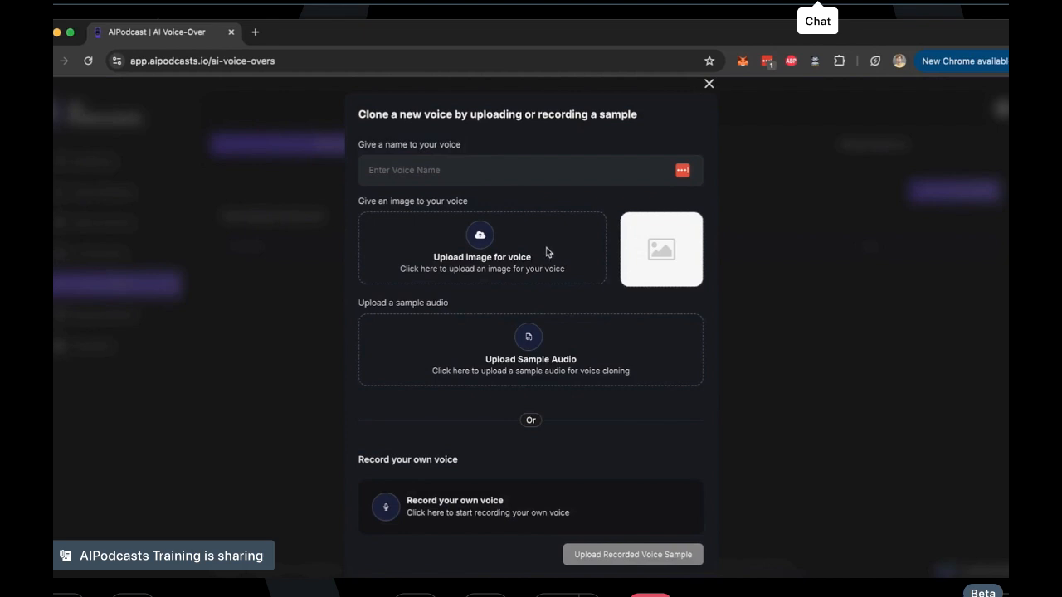
scroll(504, 501, "down", 1)
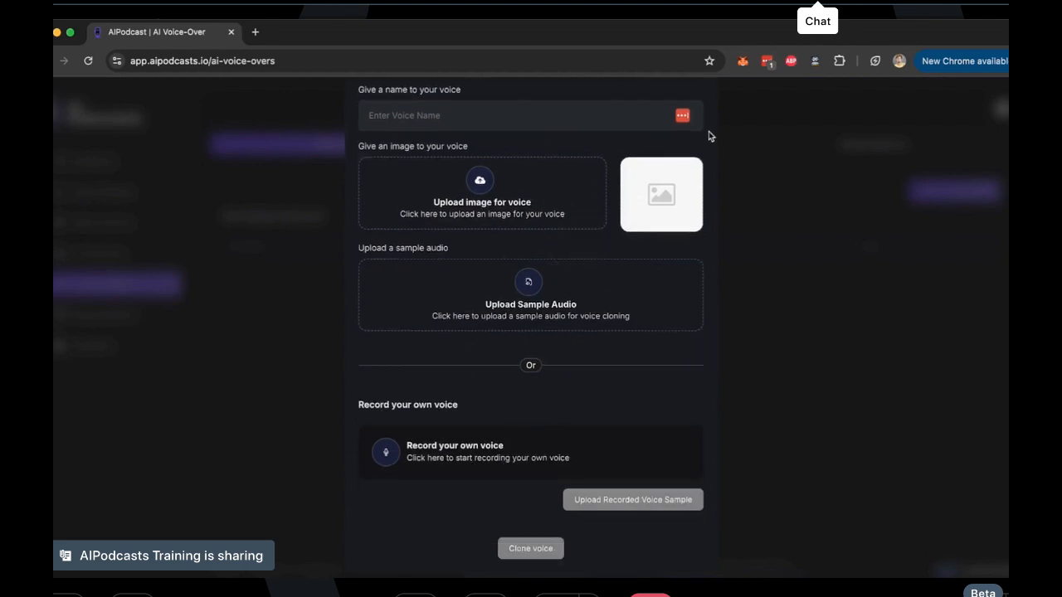
scroll(709, 133, "up", 1)
left_click(707, 82)
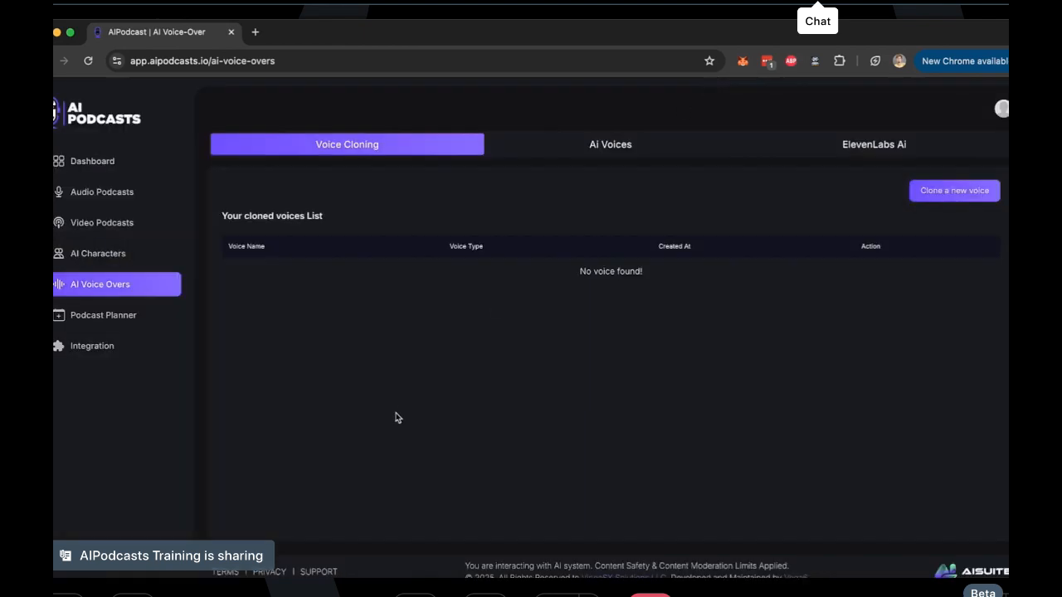
Start a new video podcast from the dashboard and name it "tesla cybertruck"
left_click(120, 254)
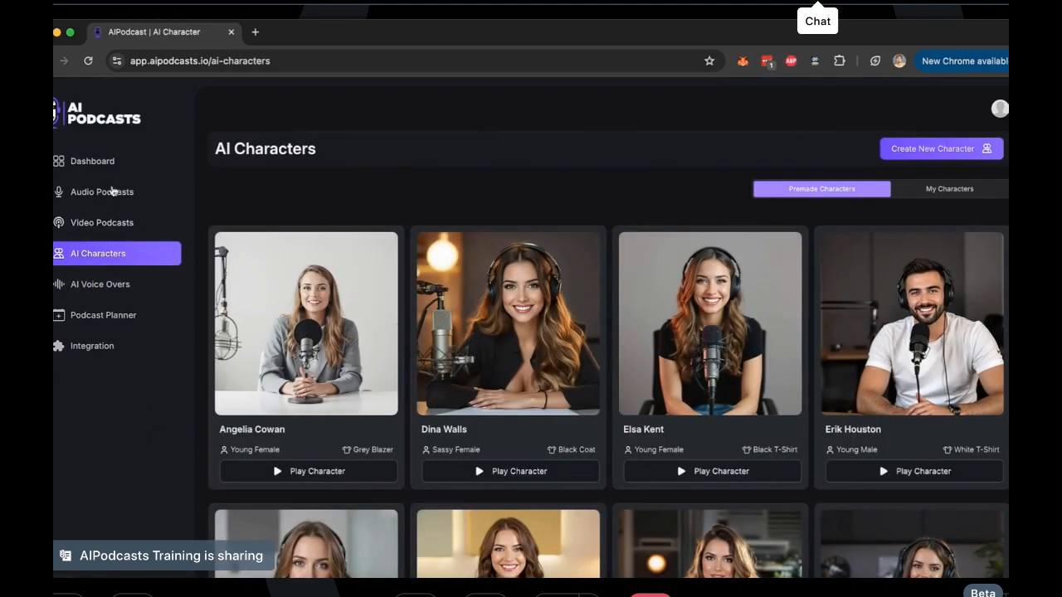
left_click(106, 162)
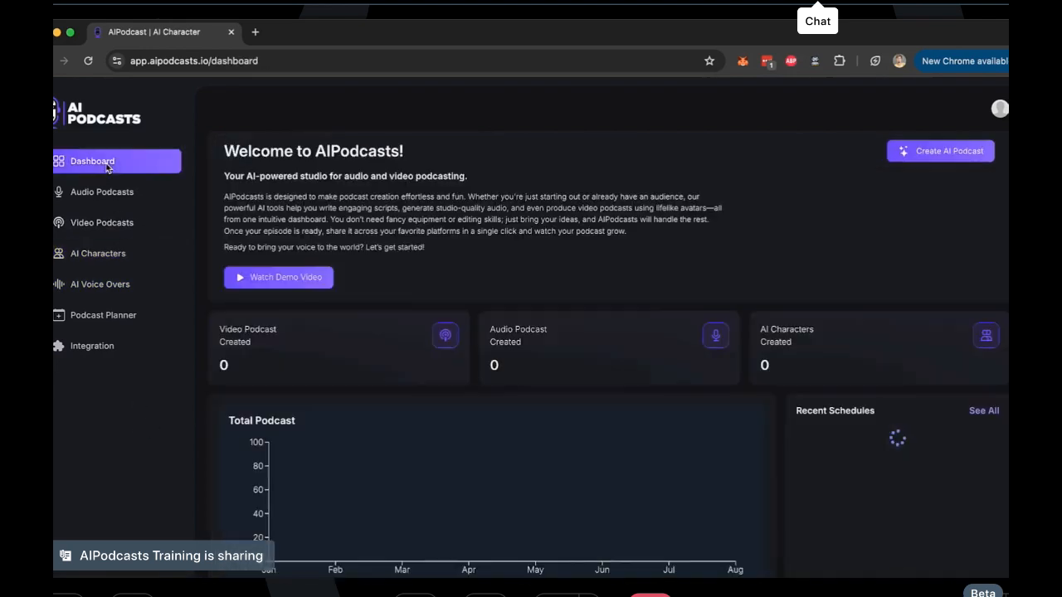
scroll(946, 161, "up", 5)
scroll(946, 161, "down", 5)
left_click(944, 158)
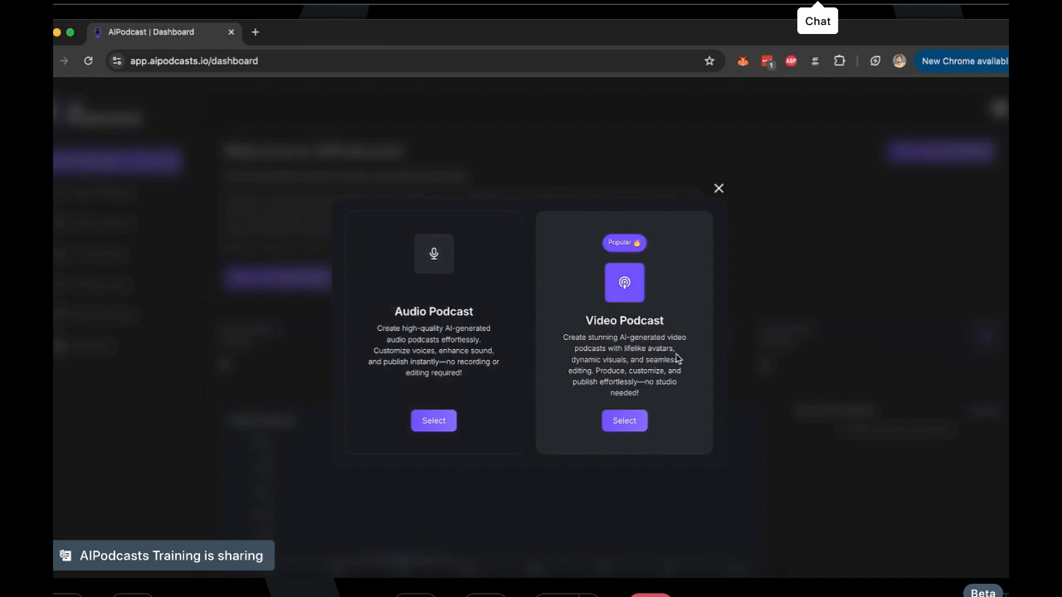
left_click(638, 423)
left_click(635, 425)
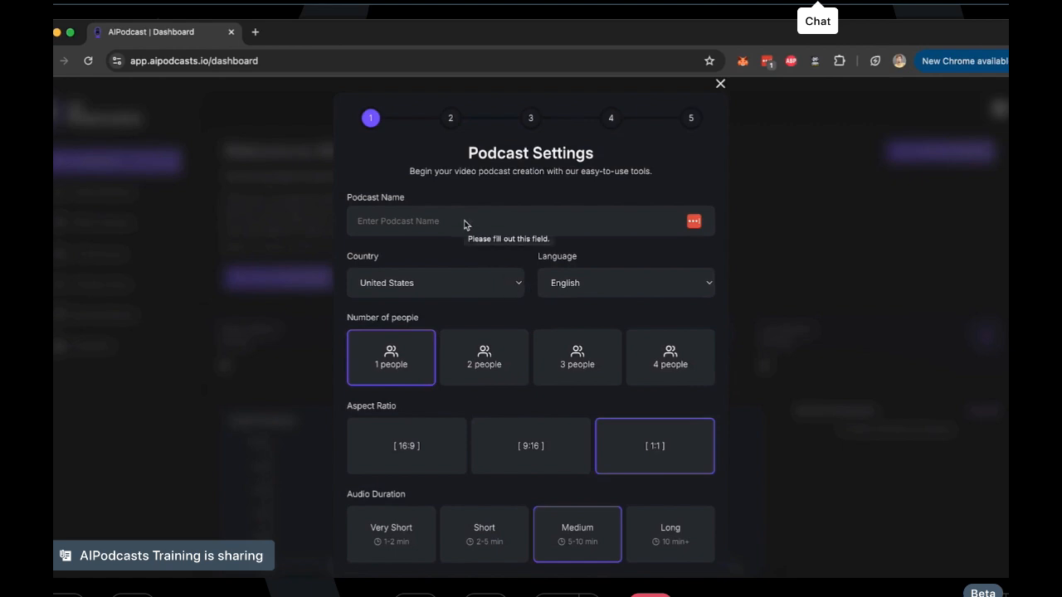
left_click(464, 225)
type("tesla cybertruck")
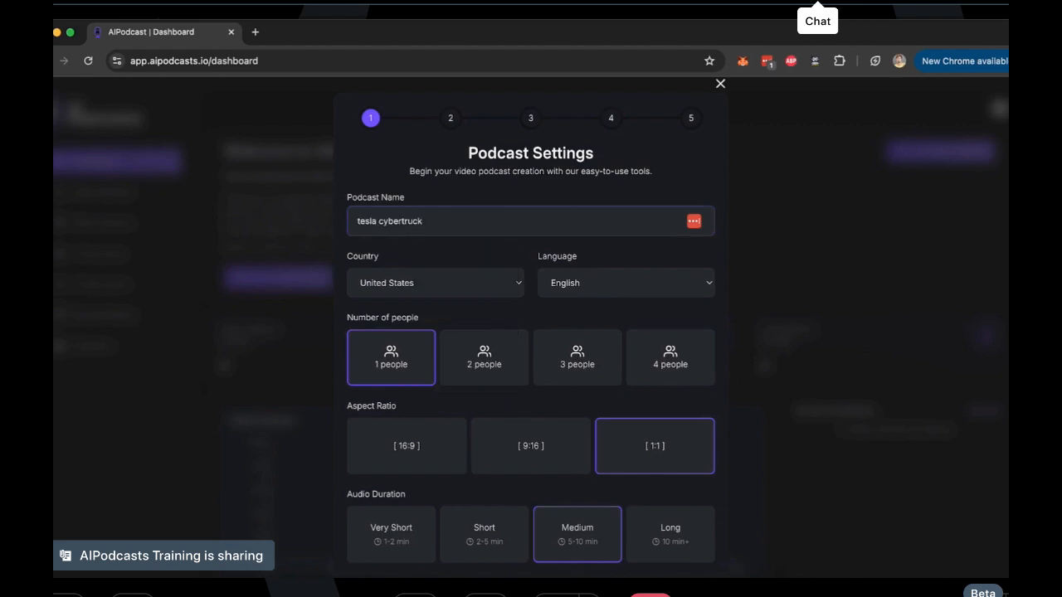
Check the country and language options available for the podcast without changing the selections
left_click(447, 289)
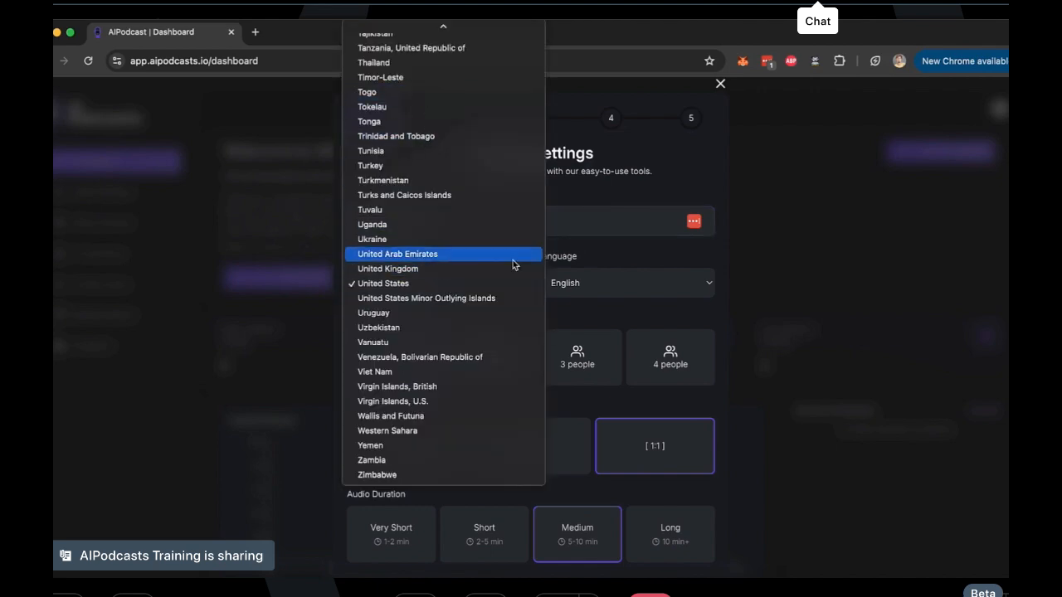
left_click(612, 264)
left_click(603, 295)
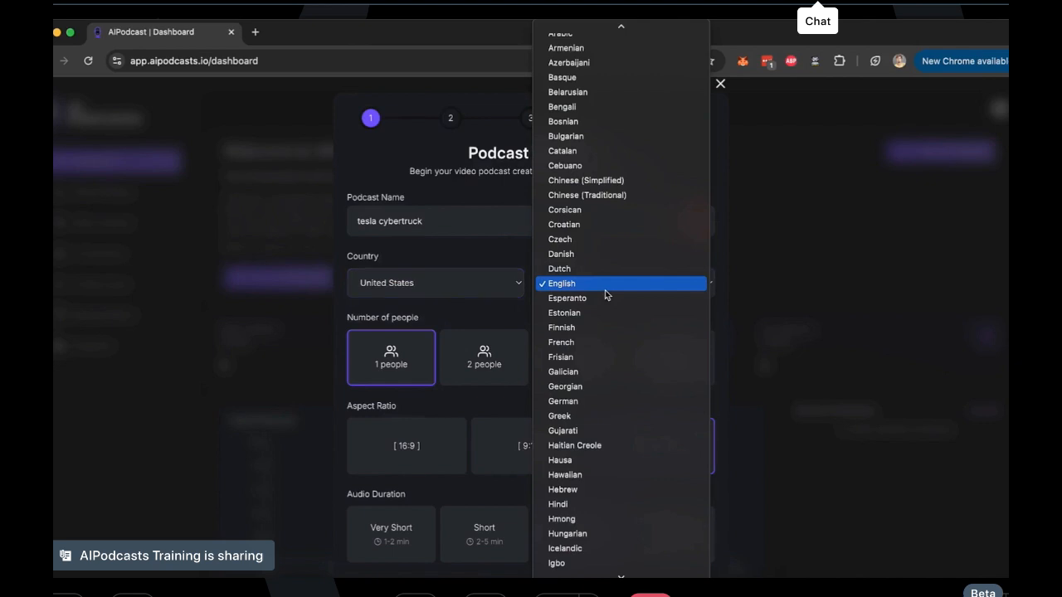
scroll(642, 125, "up", 2)
scroll(642, 125, "down", 10)
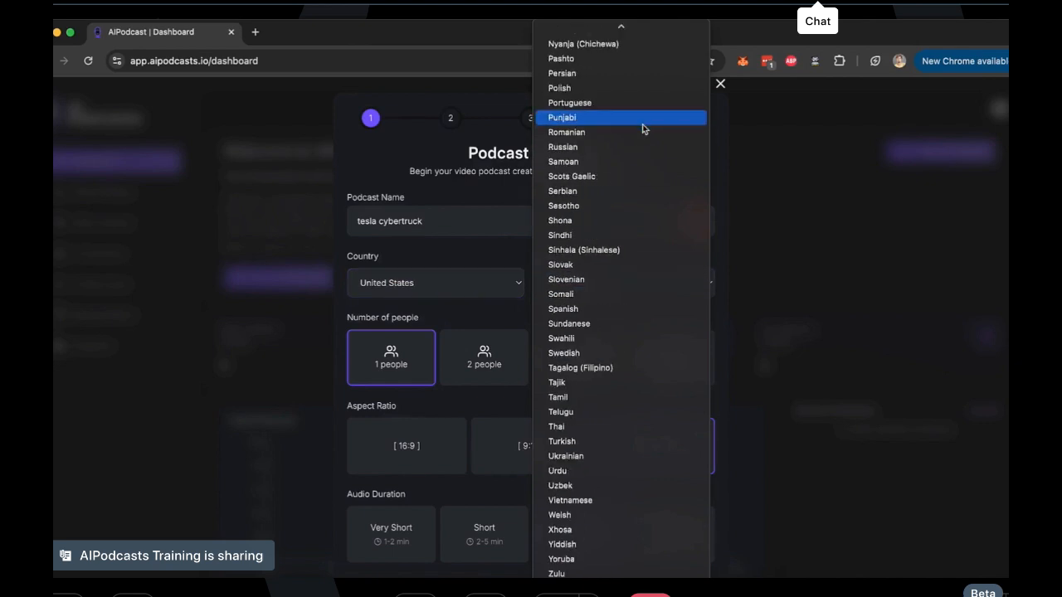
left_click(496, 251)
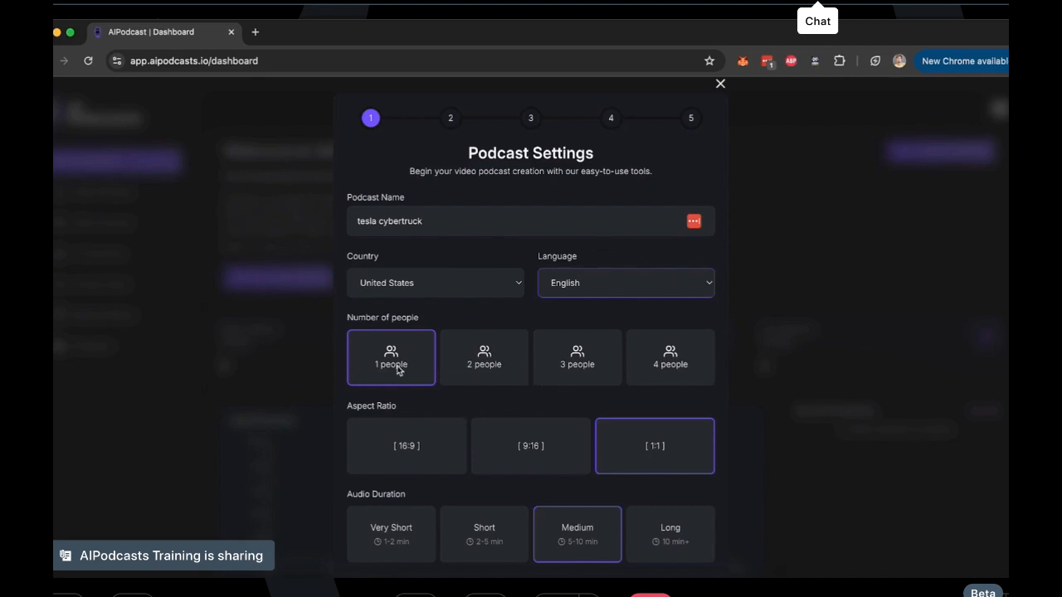
Try the different host counts, settle on 2 people, and set the podcast's aspect ratio to 16:9
left_click(457, 363)
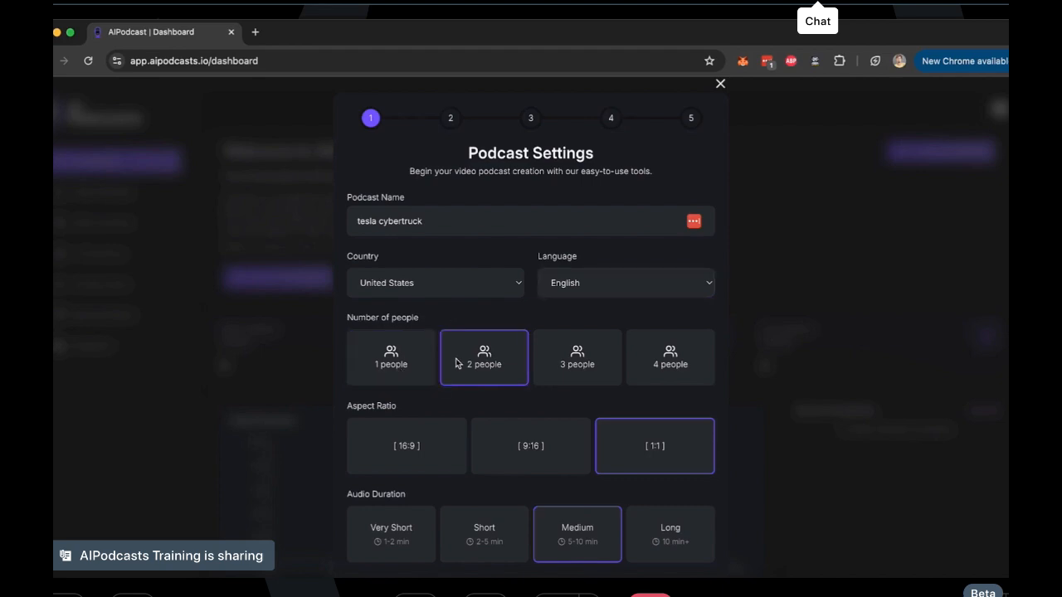
left_click(570, 368)
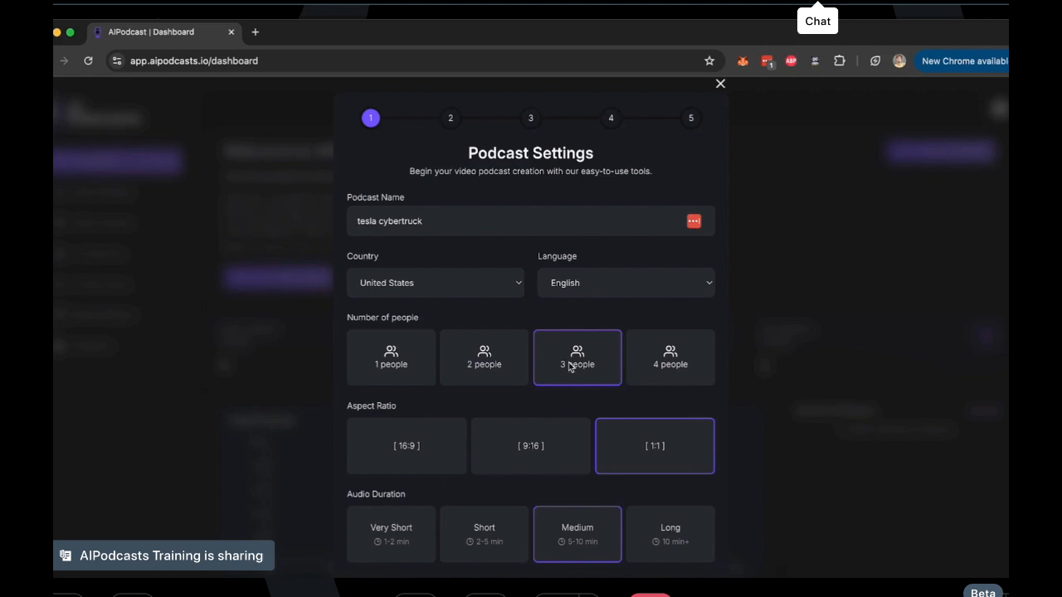
left_click(650, 366)
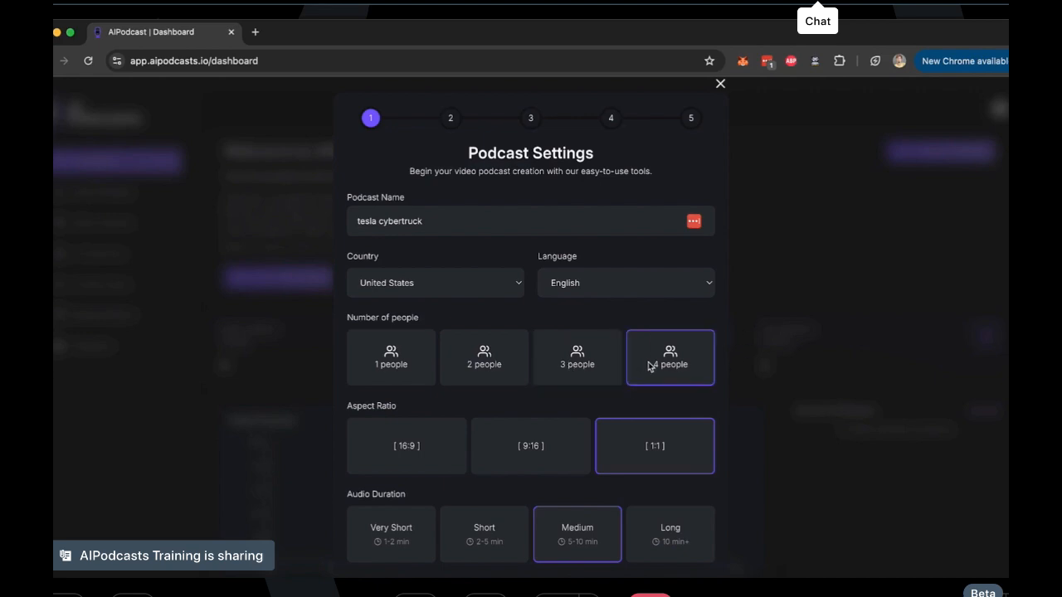
left_click(510, 342)
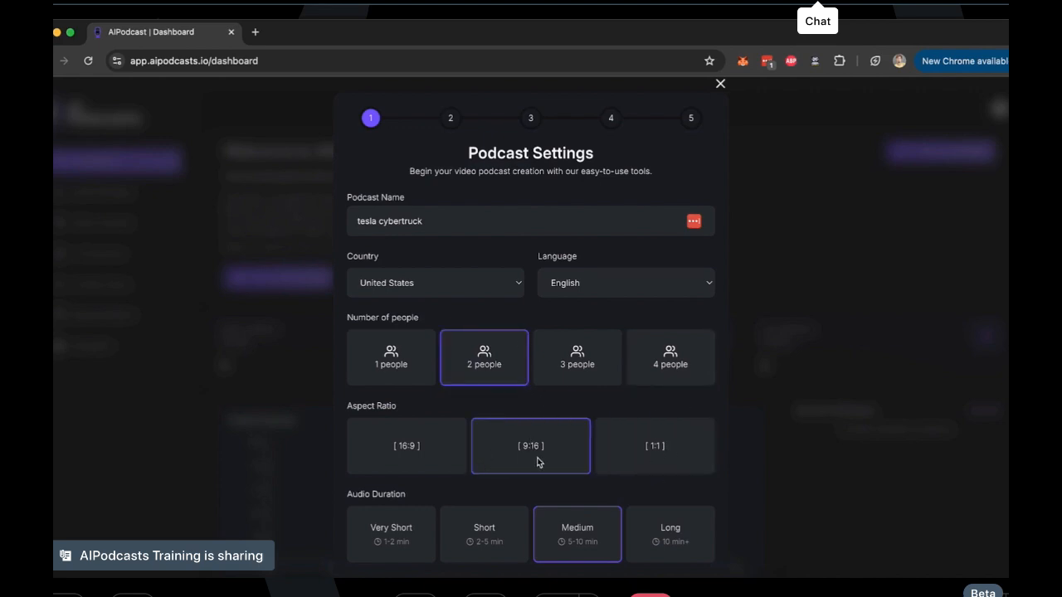
left_click(415, 459)
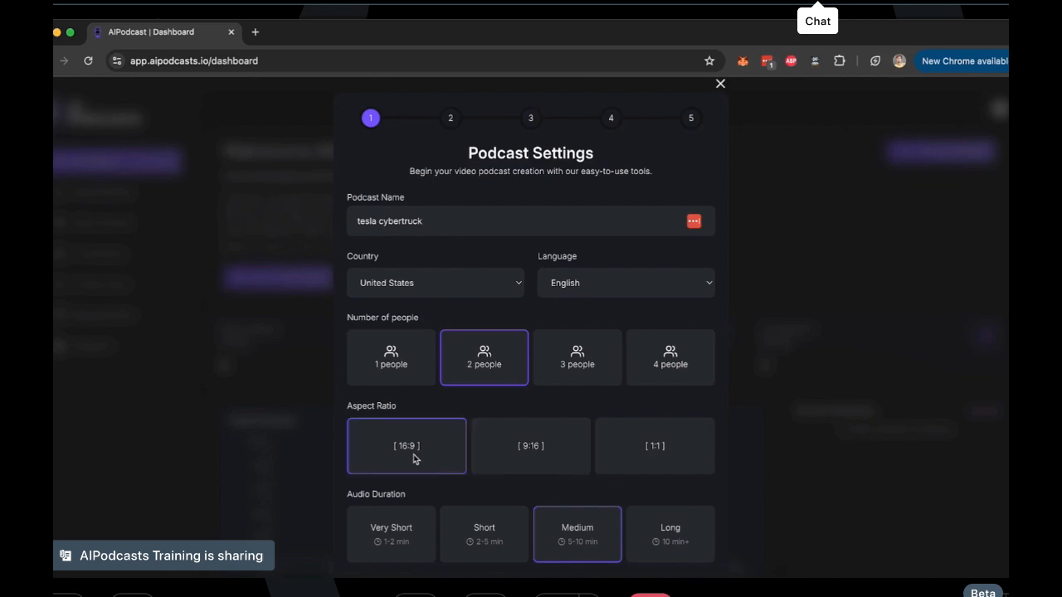
Try the available audio durations and settle on Very Short (1-2 min)
scroll(413, 477, "down", 2)
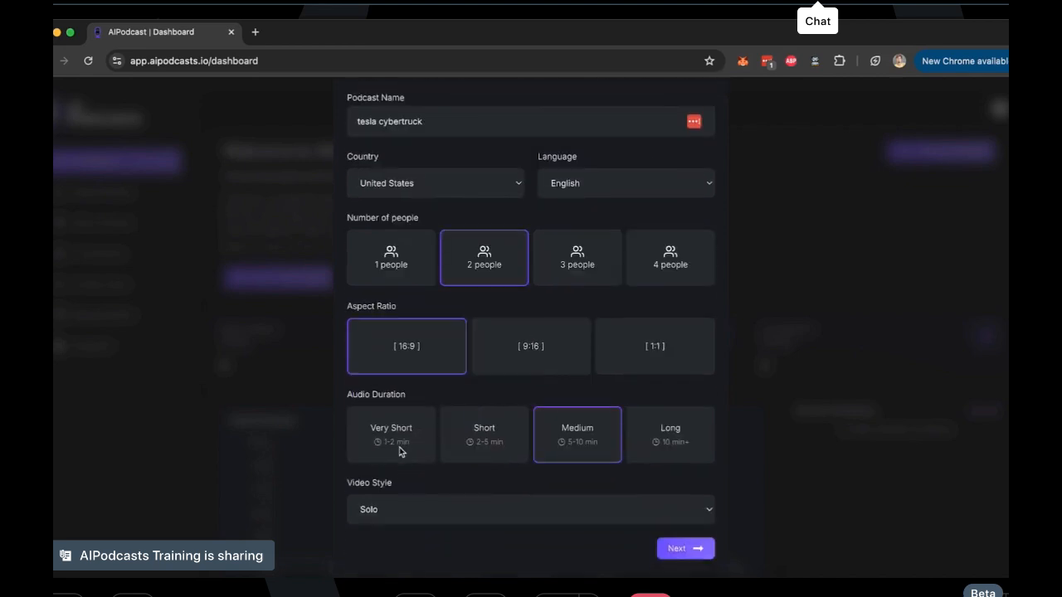
left_click(403, 454)
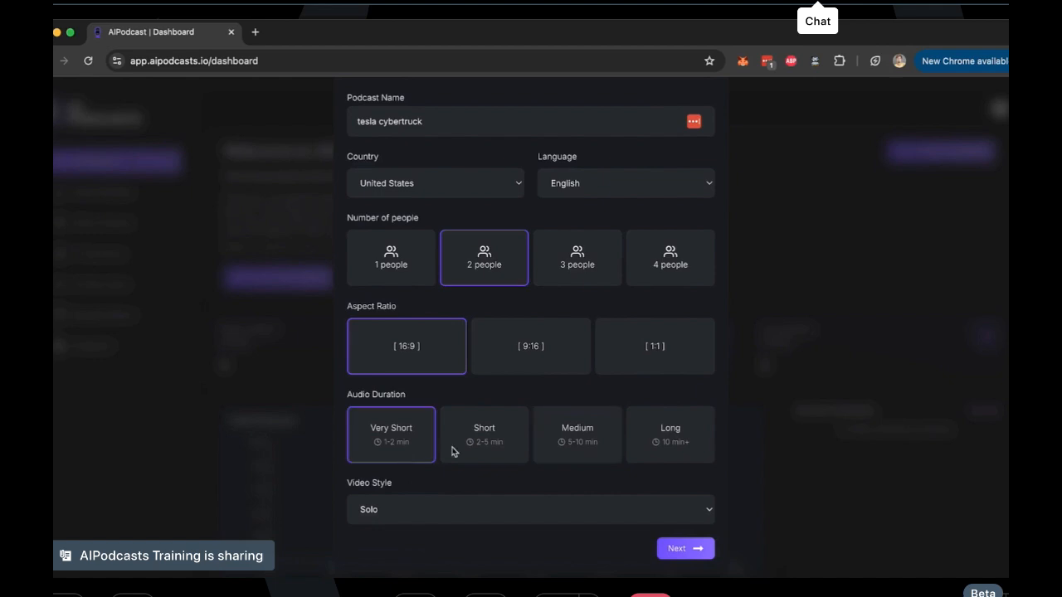
left_click(481, 447)
left_click(591, 445)
left_click(697, 435)
left_click(375, 446)
Set the video style to Panel and continue to the content source stage
left_click(396, 512)
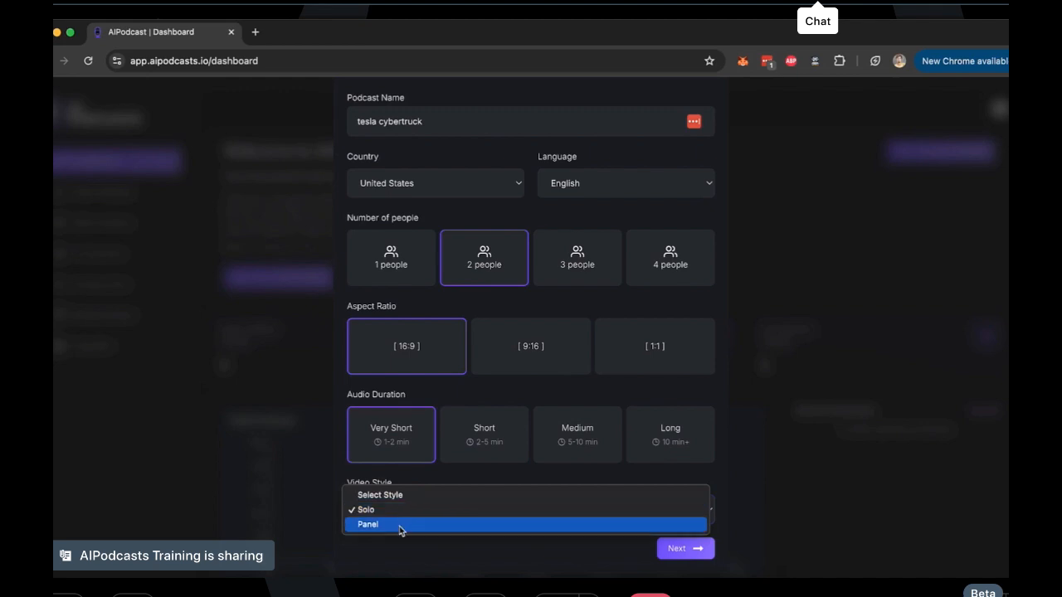
left_click(442, 477)
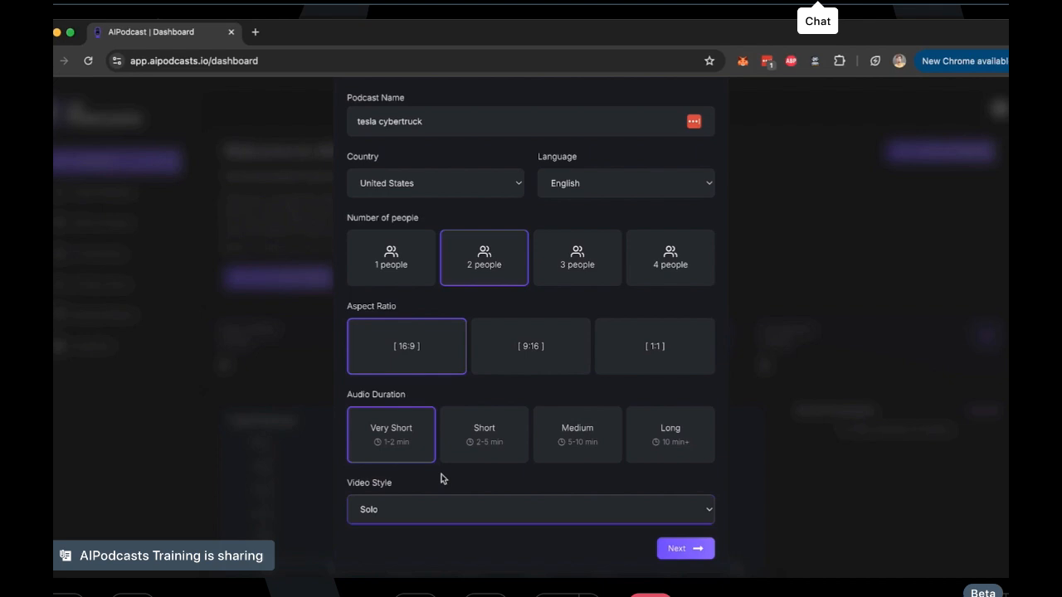
left_click(441, 514)
left_click(442, 526)
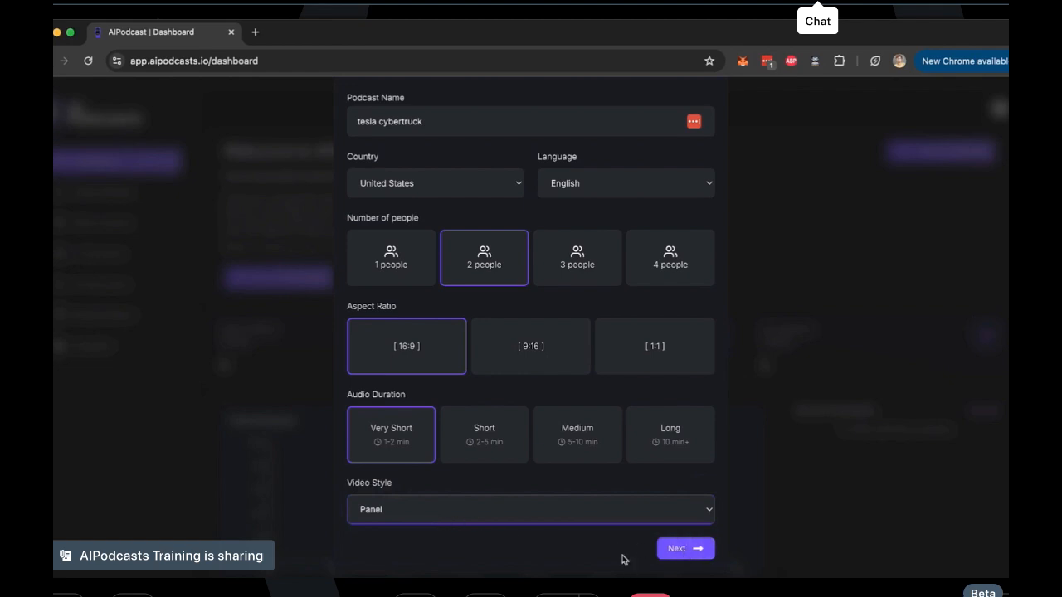
left_click(697, 549)
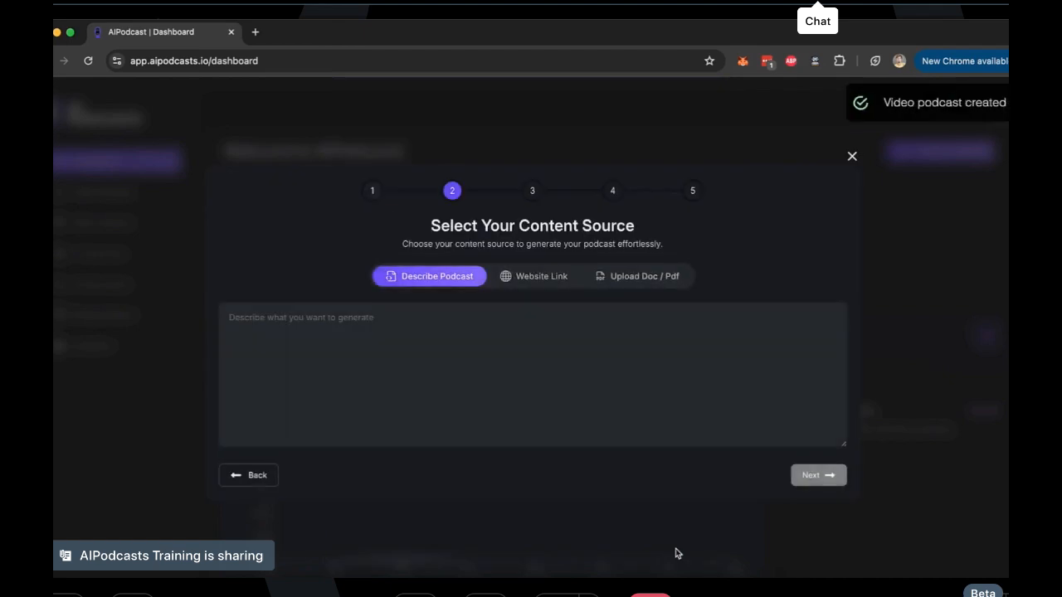
Look at the website link and document upload options for the podcast's content source
left_click(366, 376)
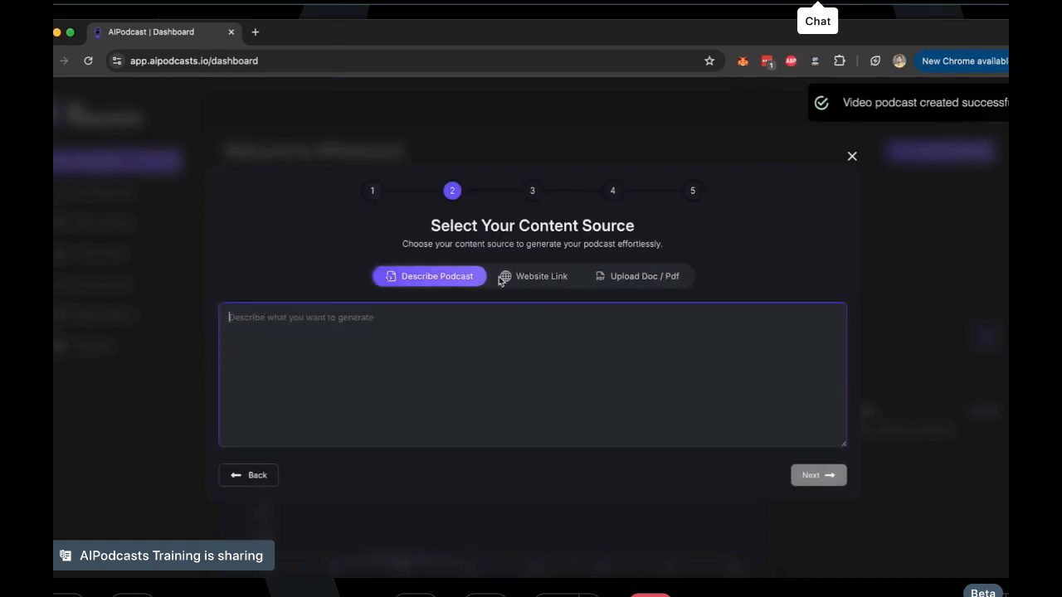
left_click(555, 274)
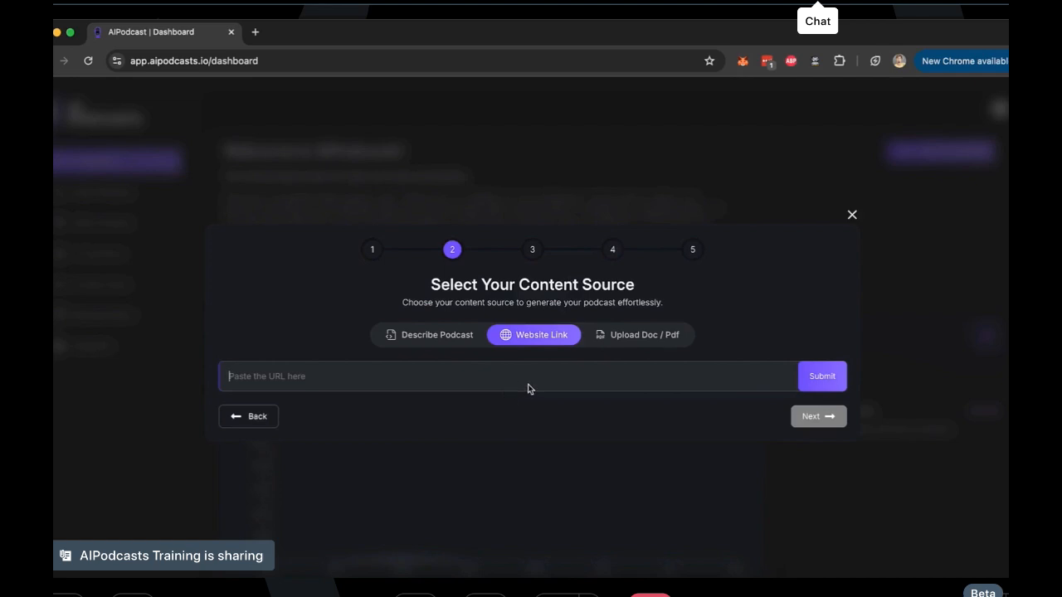
left_click(635, 341)
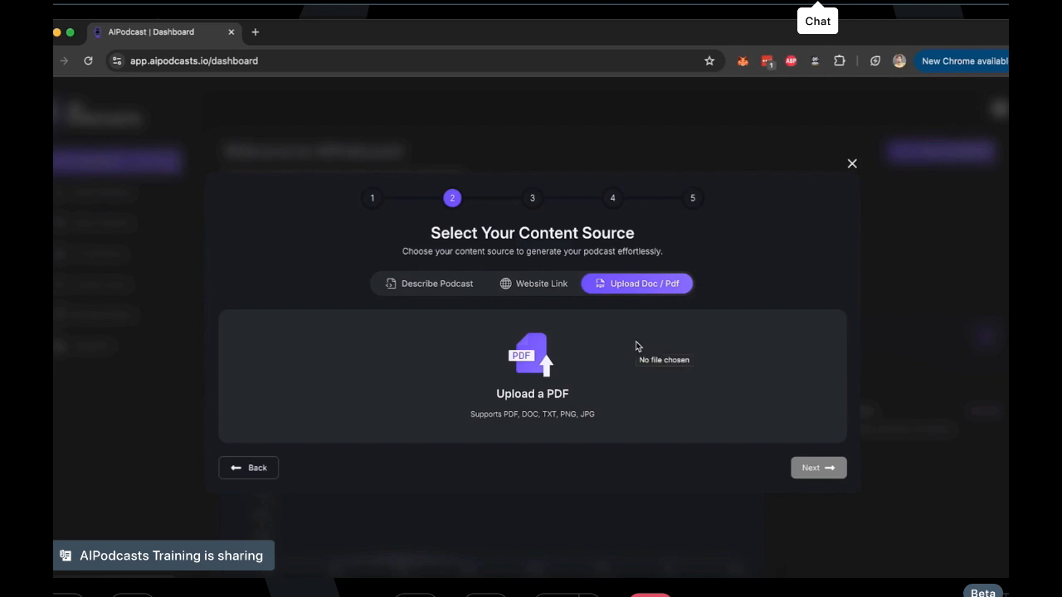
Describe the podcast as "cybertrucks usecase in mar trip." and generate its script from that description
left_click(440, 291)
left_click(392, 347)
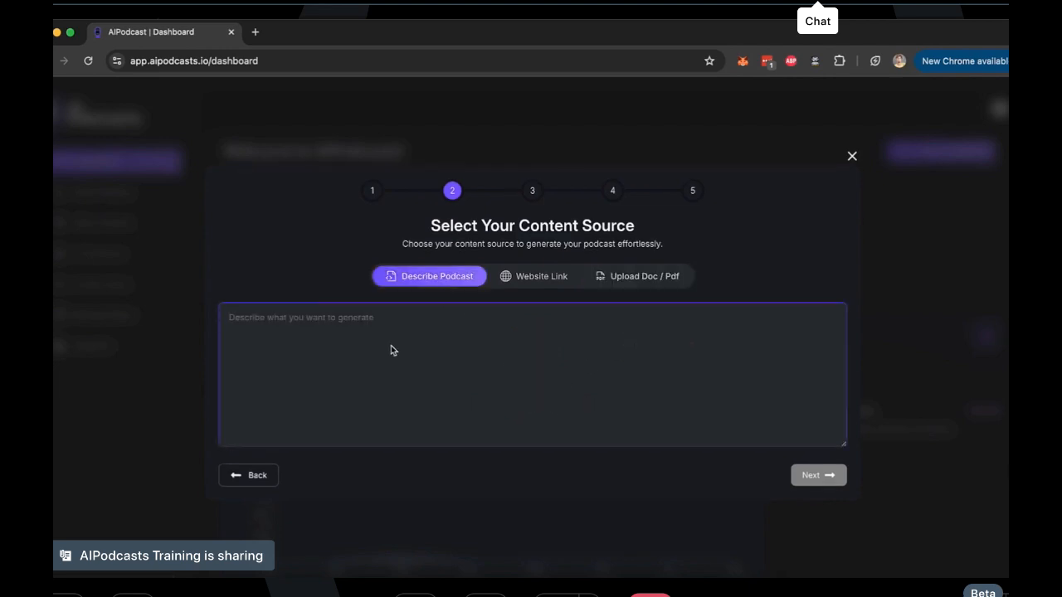
type("cybert")
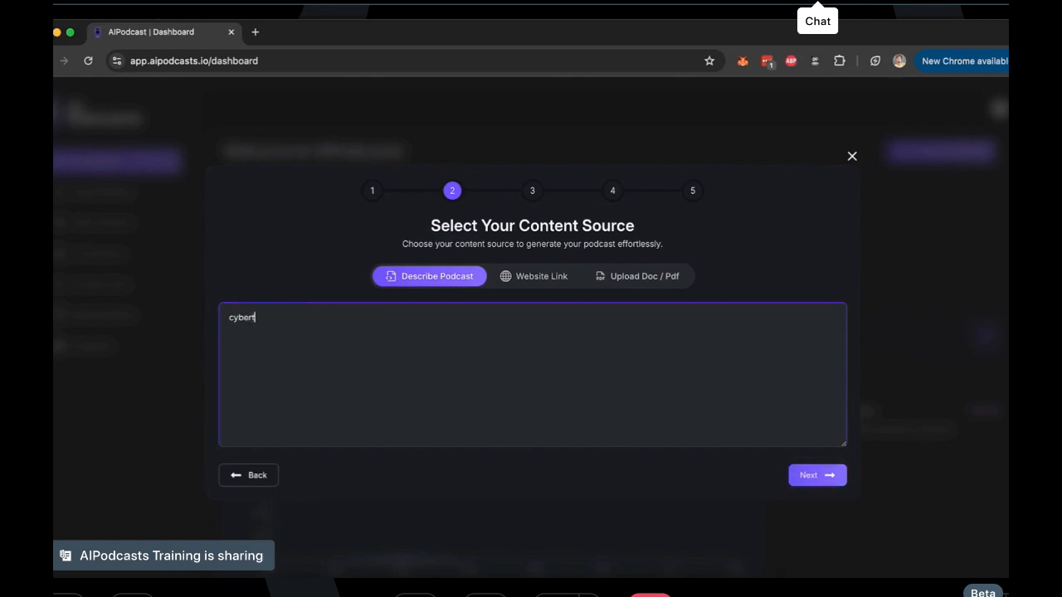
type("rucks usedase in mar trip.")
left_click(807, 479)
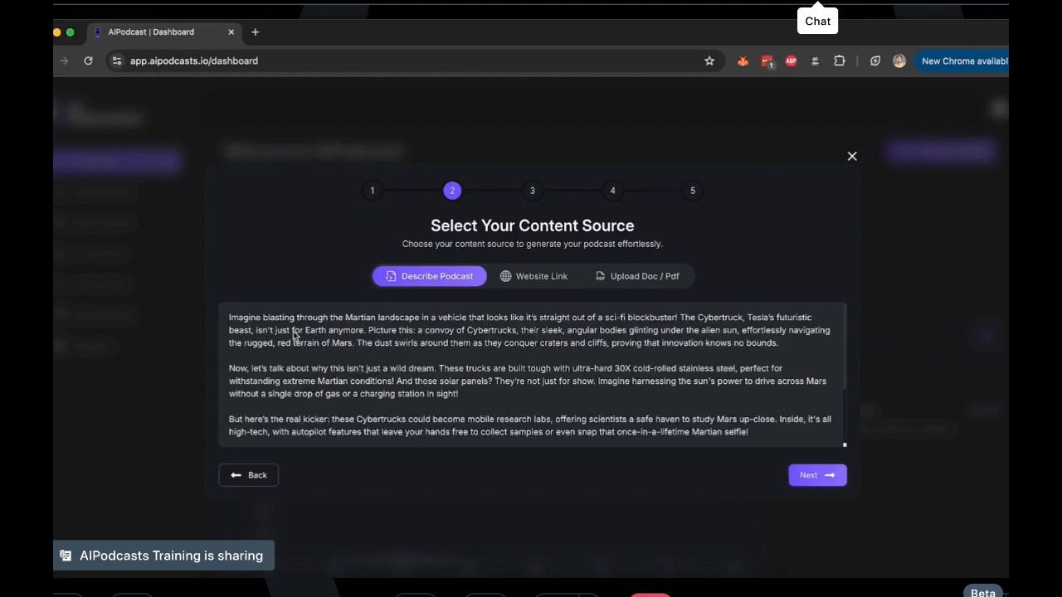
Read through the generated podcast script from beginning to end without editing it
scroll(294, 334, "down", 3)
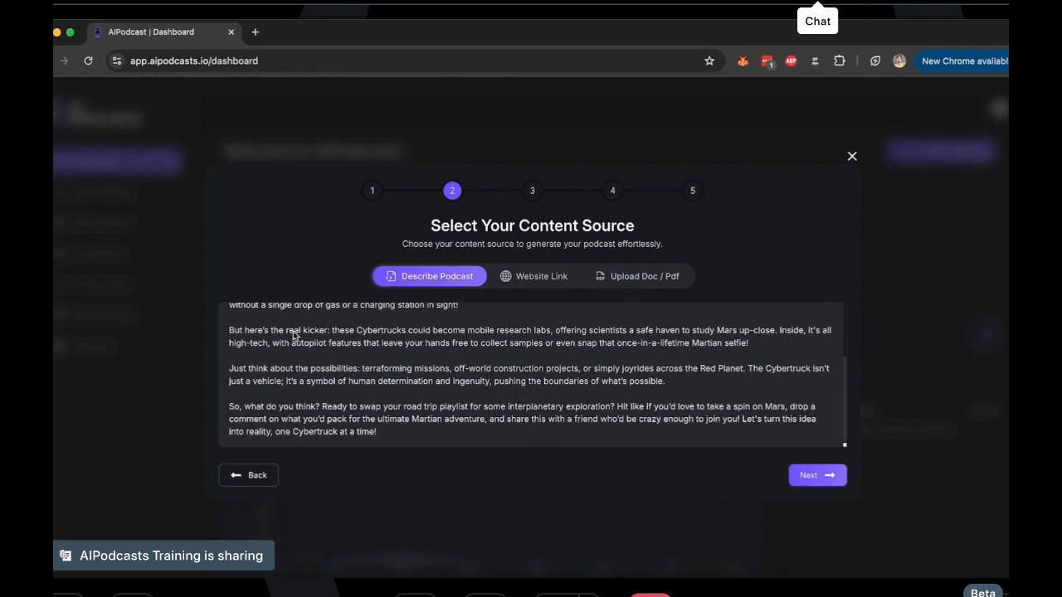
scroll(294, 335, "up", 3)
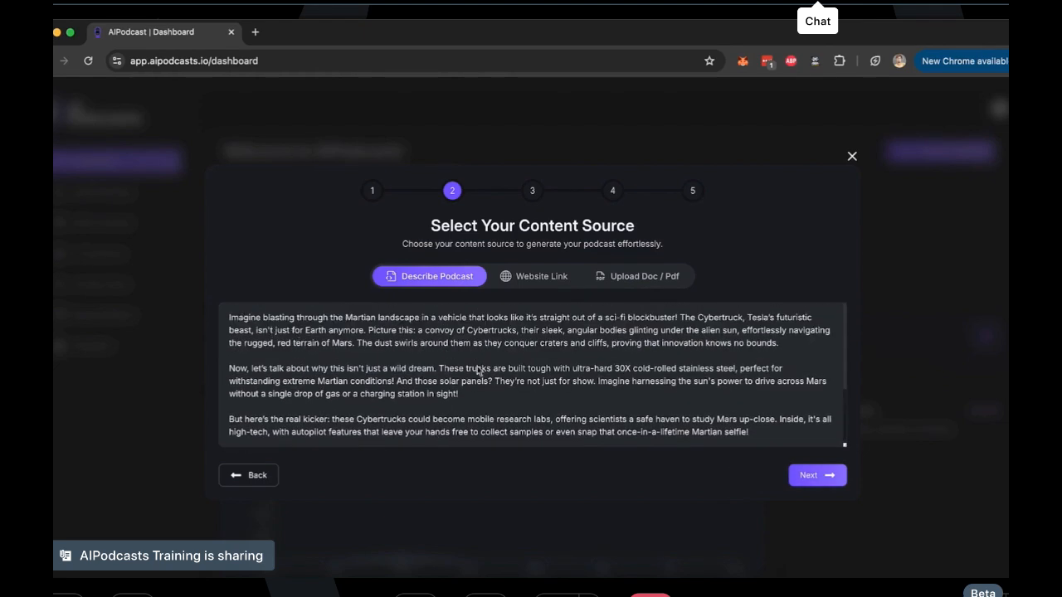
scroll(471, 390, "down", 3)
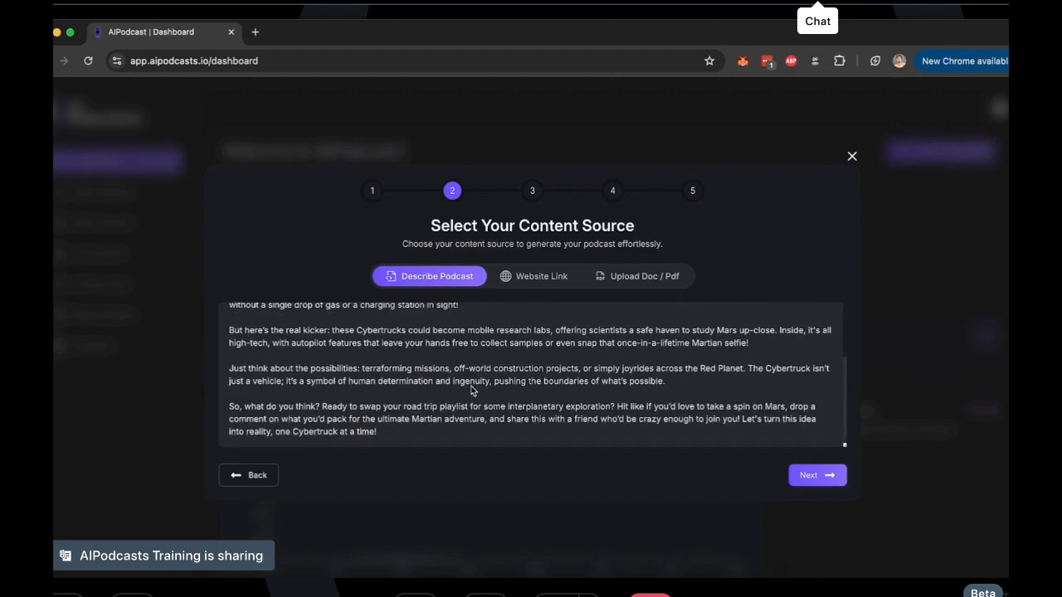
left_click_drag(392, 446, 317, 301)
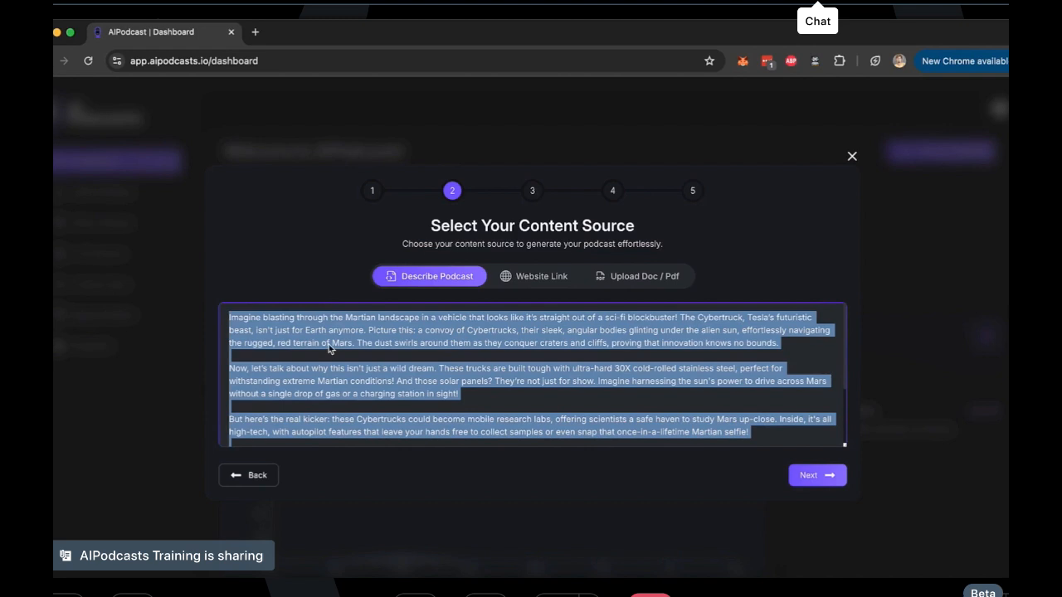
left_click(413, 367)
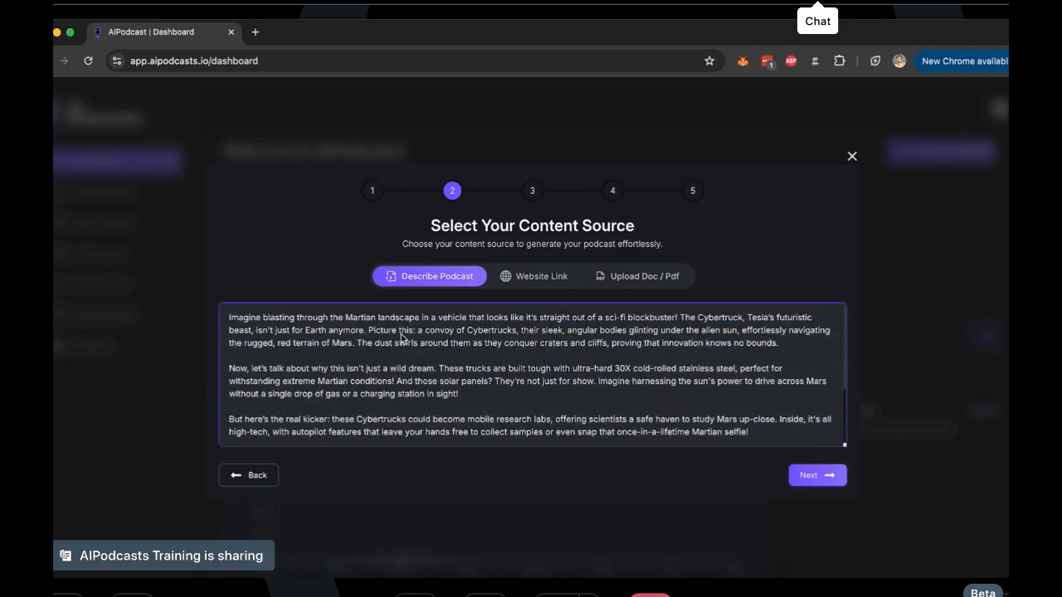
triple_click(401, 378)
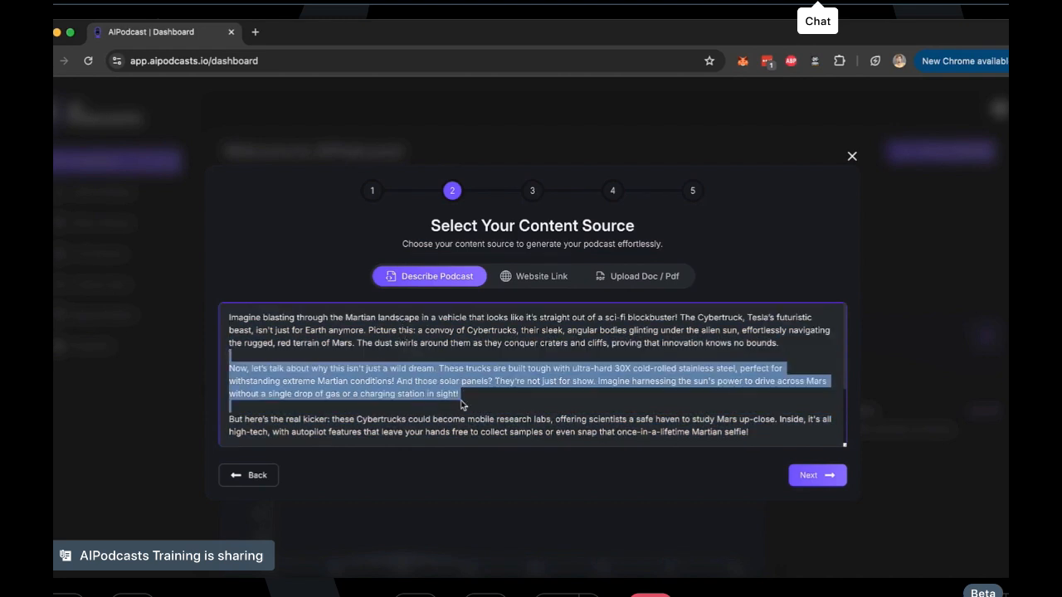
scroll(463, 405, "down", 3)
left_click(462, 404)
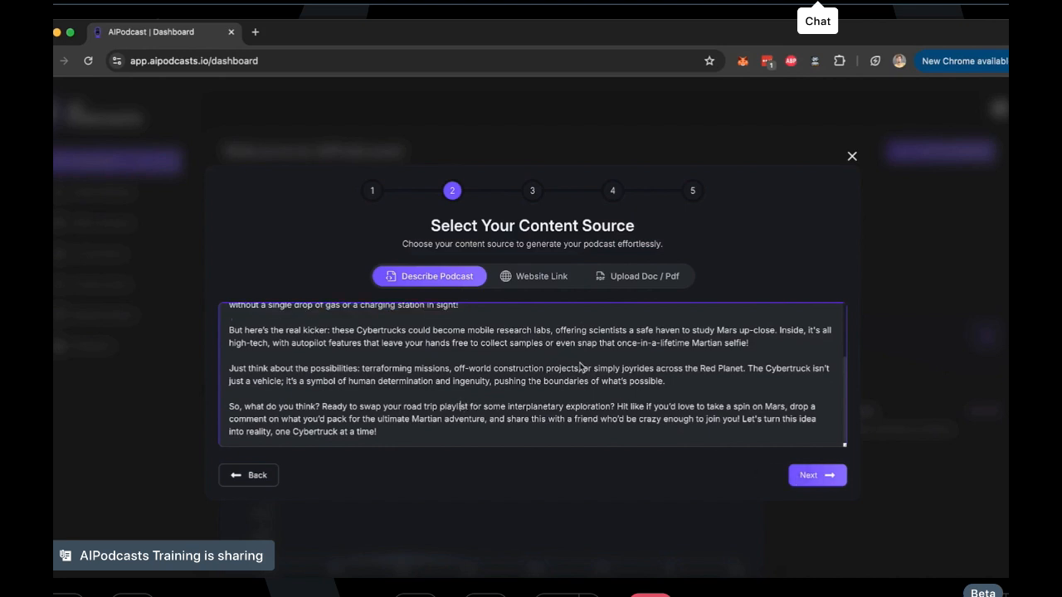
scroll(651, 332, "up", 3)
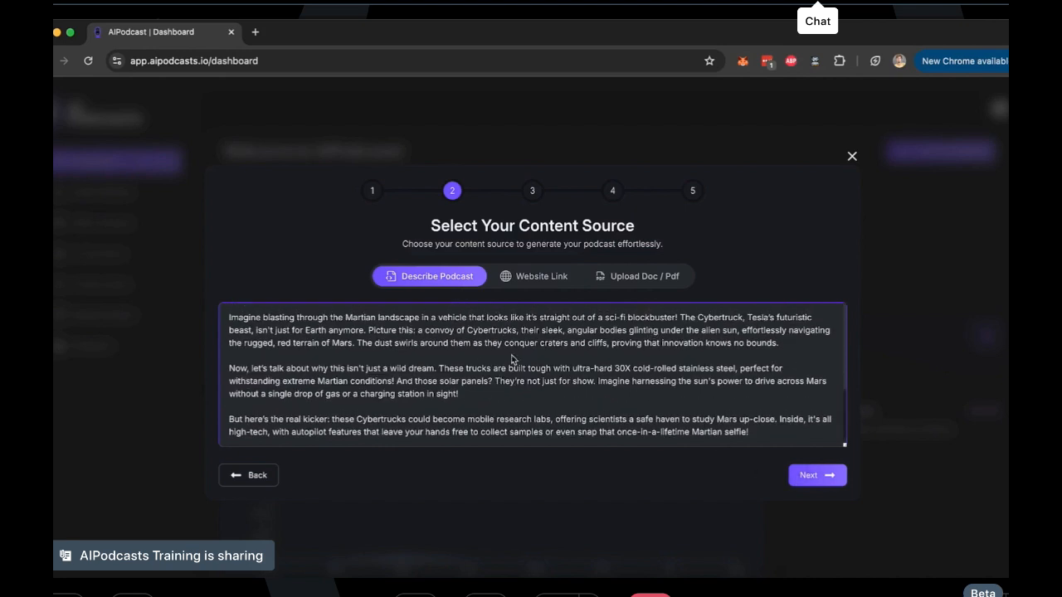
Accept the generated script, continue to character selection and browse the premade characters
left_click(822, 474)
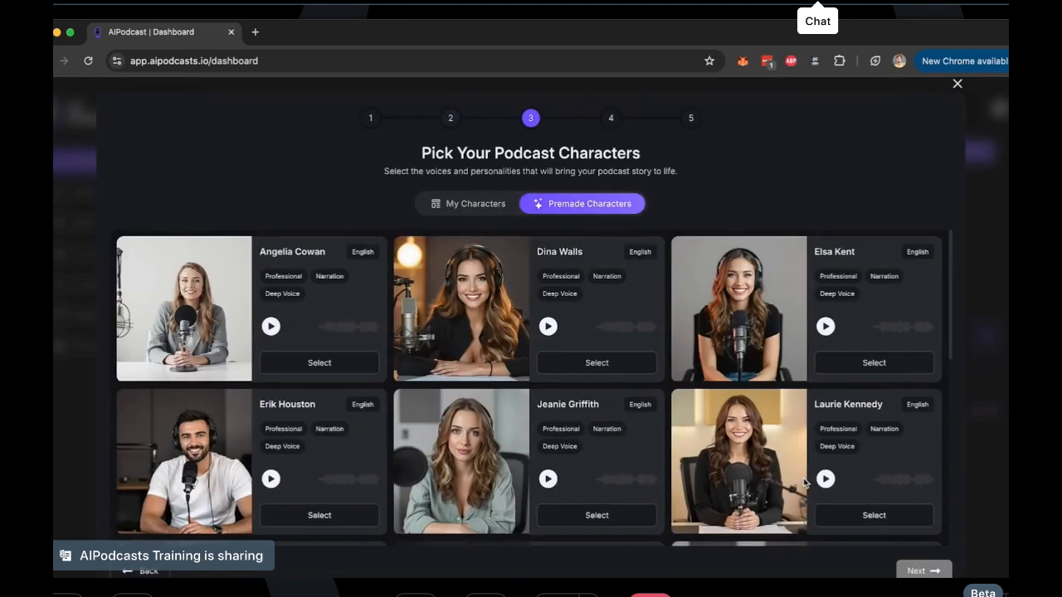
scroll(516, 359, "down", 6)
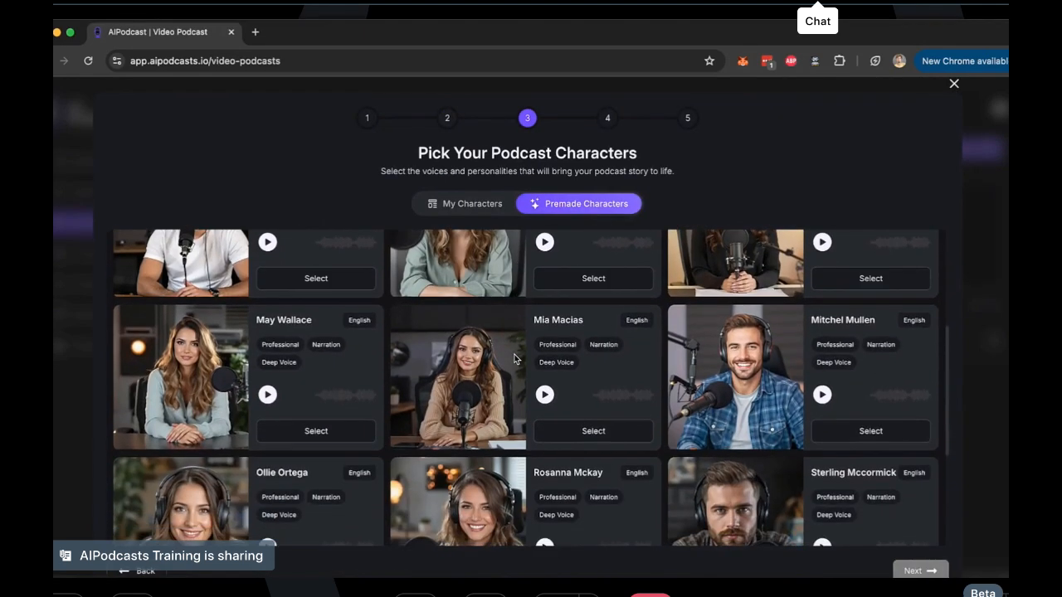
scroll(516, 359, "down", 1)
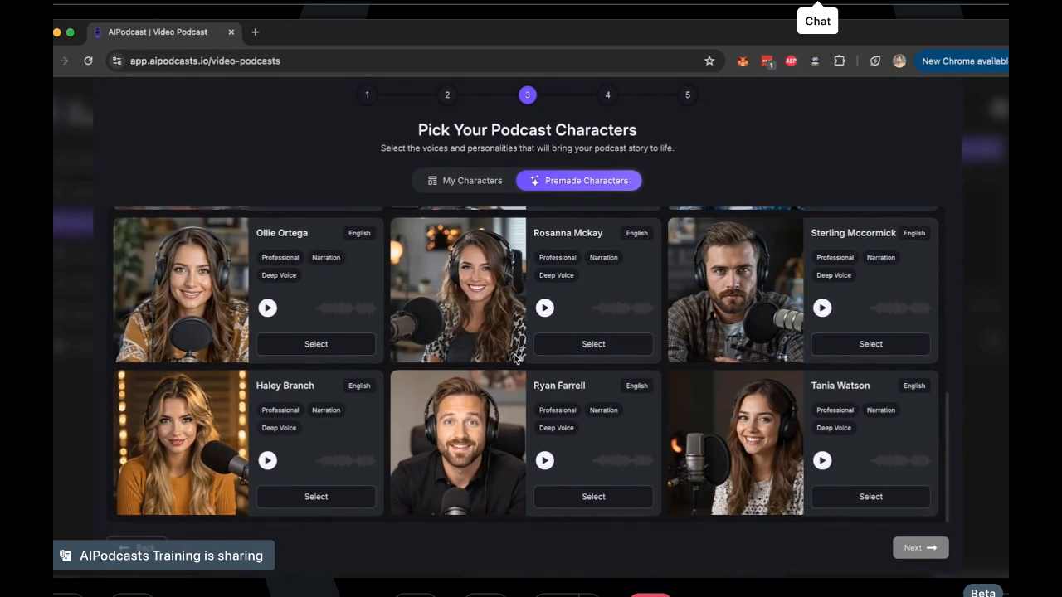
scroll(516, 358, "up", 6)
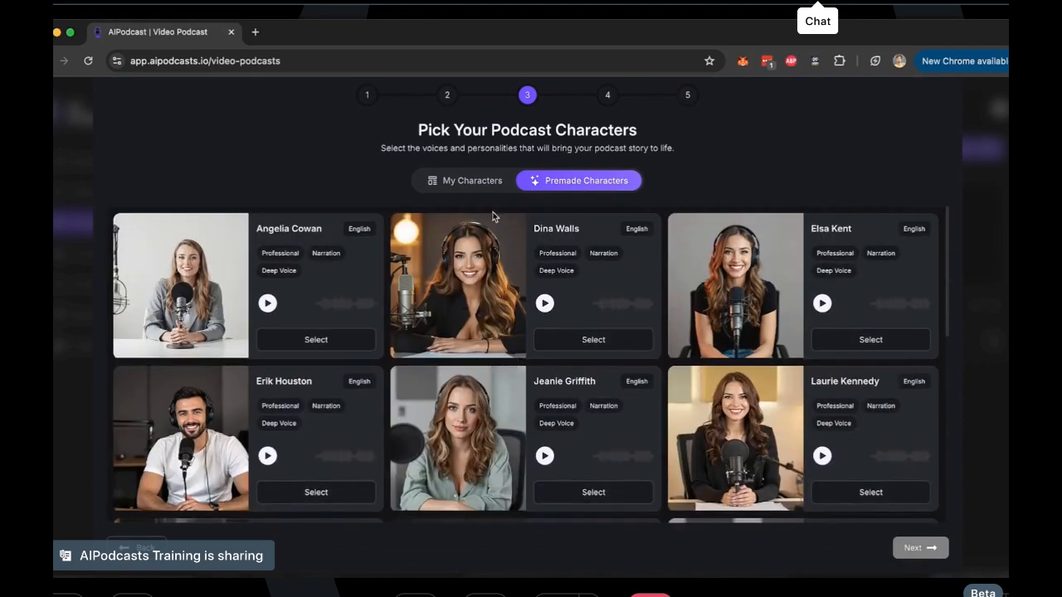
Show your own custom characters and play the voice sample of the second one
left_click(493, 181)
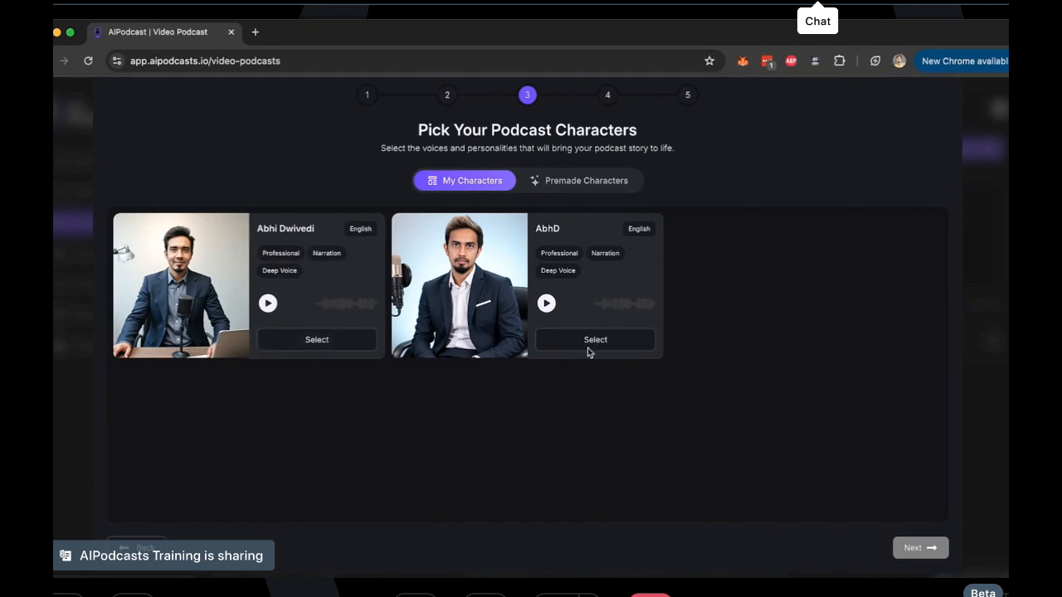
left_click(549, 306)
left_click(547, 305)
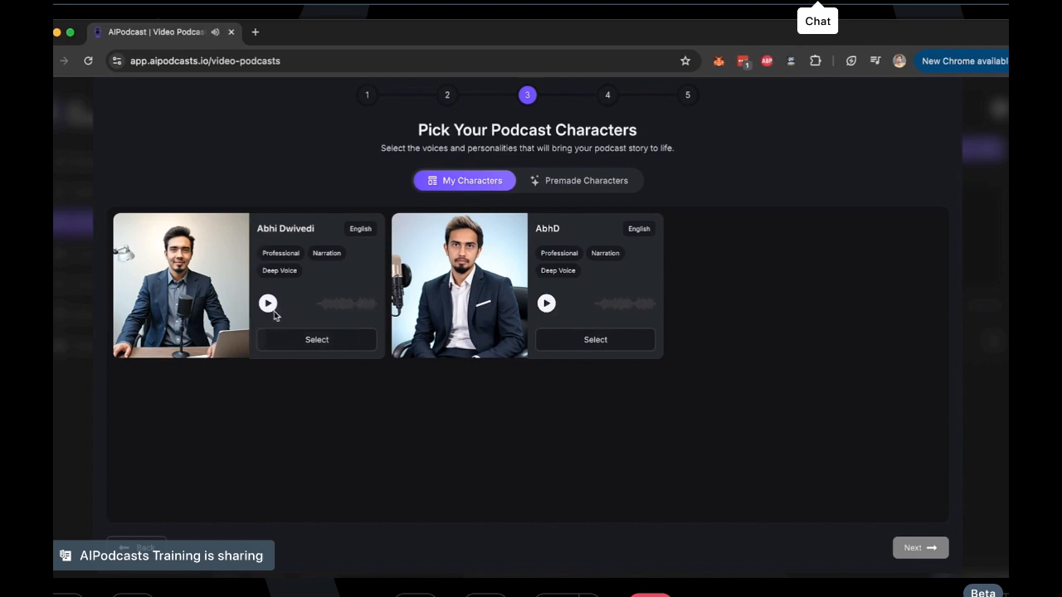
Select the custom character with the laptop and the premade woman in the black T-shirt as the two podcast characters
left_click(296, 340)
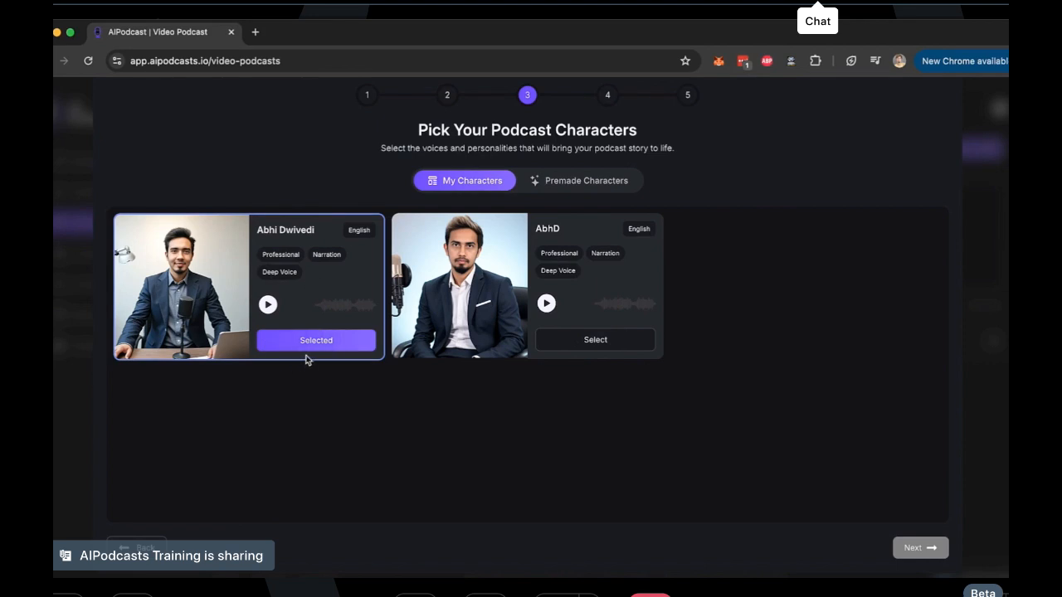
left_click(559, 189)
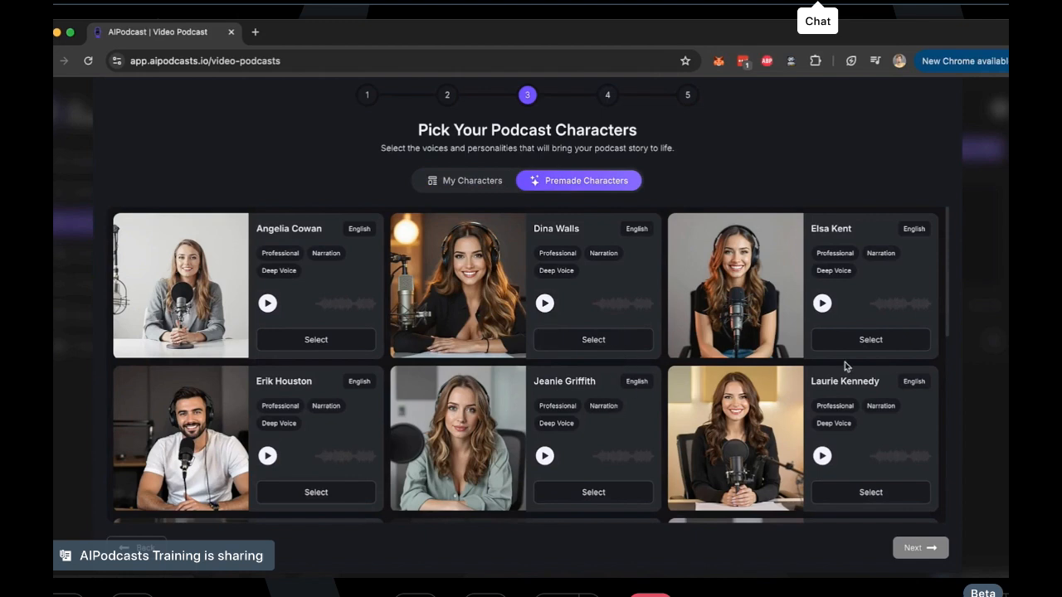
left_click(872, 342)
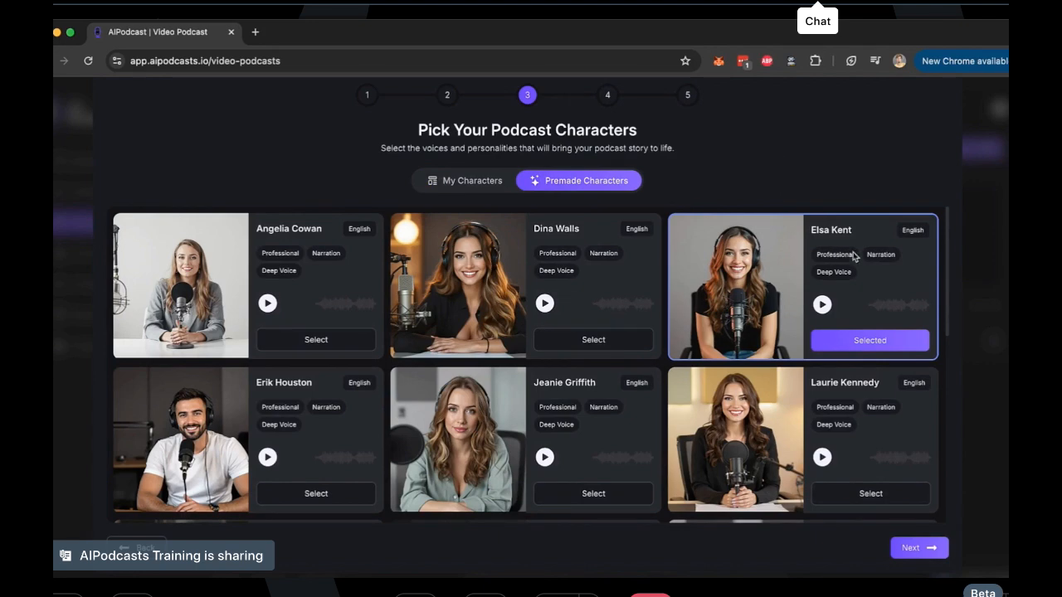
Continue with the chosen characters through the stage setup and review their script lines in the final voice and script stage
left_click(928, 549)
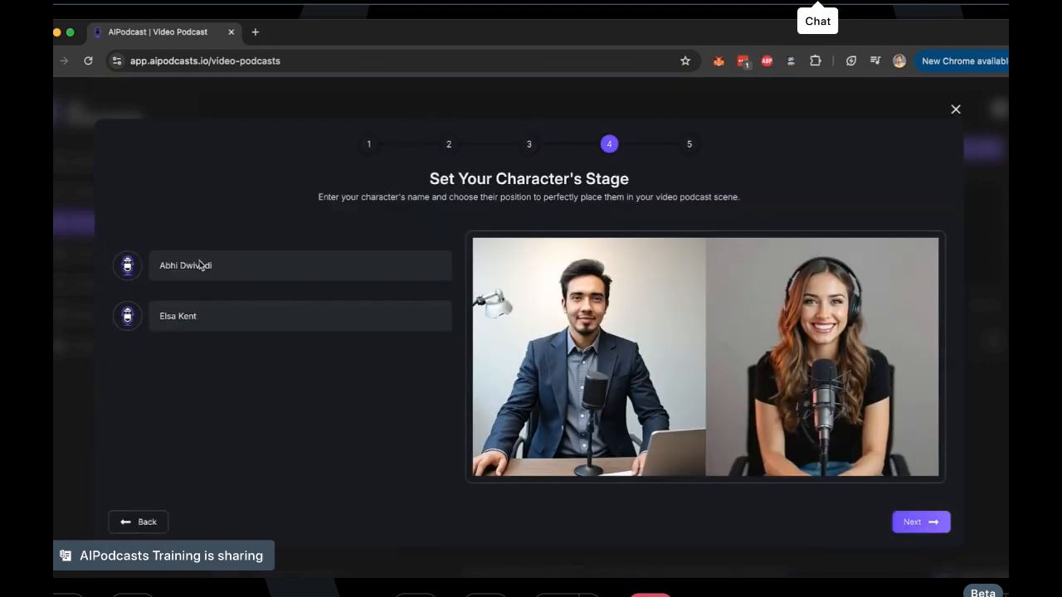
right_click(585, 352)
mouse_move(628, 344)
left_mouse_down()
mouse_move(892, 344)
mouse_move(643, 345)
left_mouse_up()
left_click(928, 521)
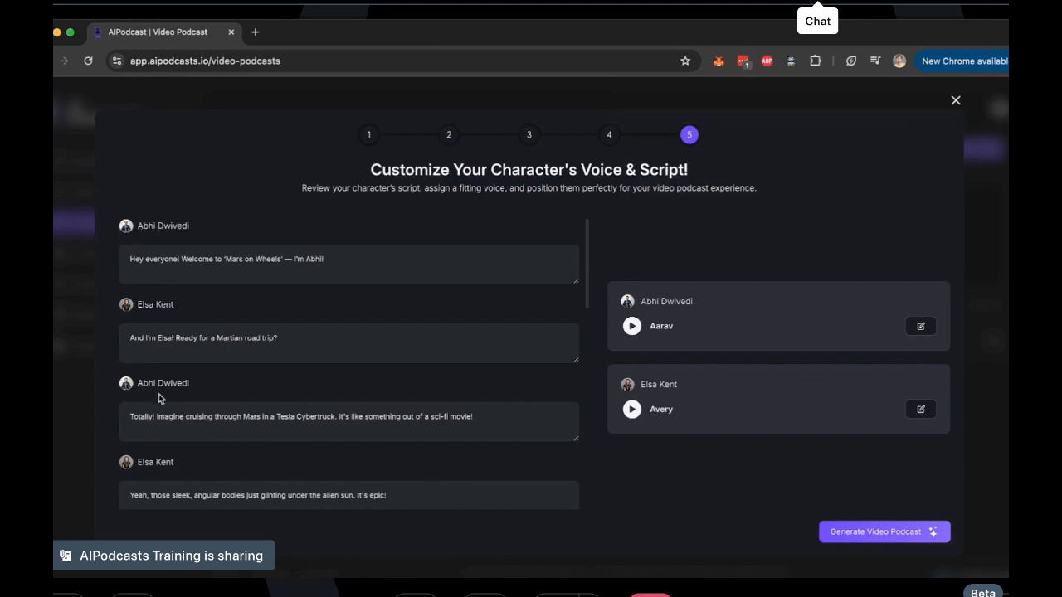
scroll(155, 471, "down", 5)
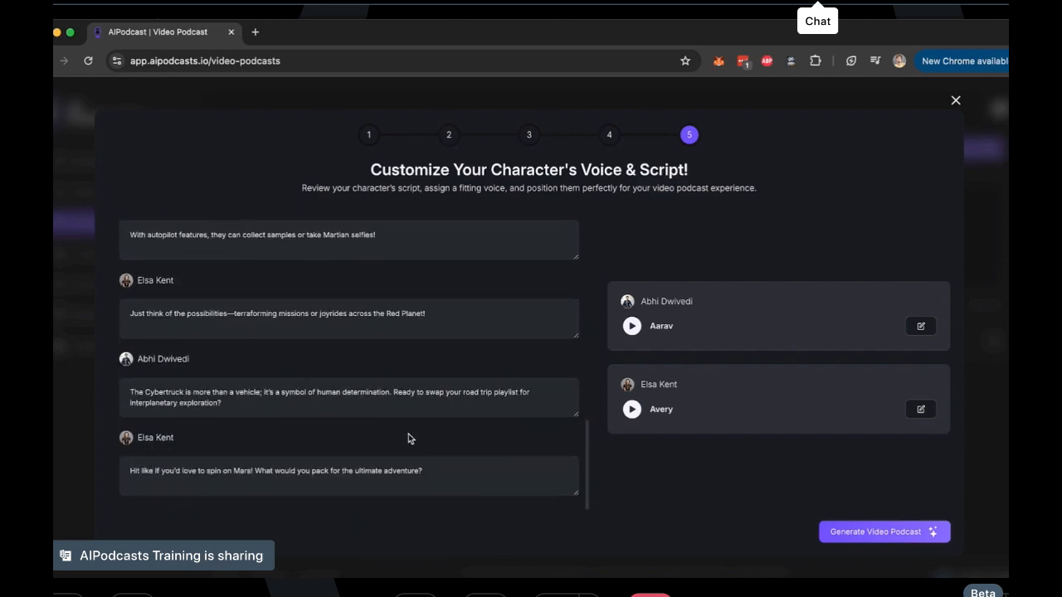
scroll(479, 435, "up", 10)
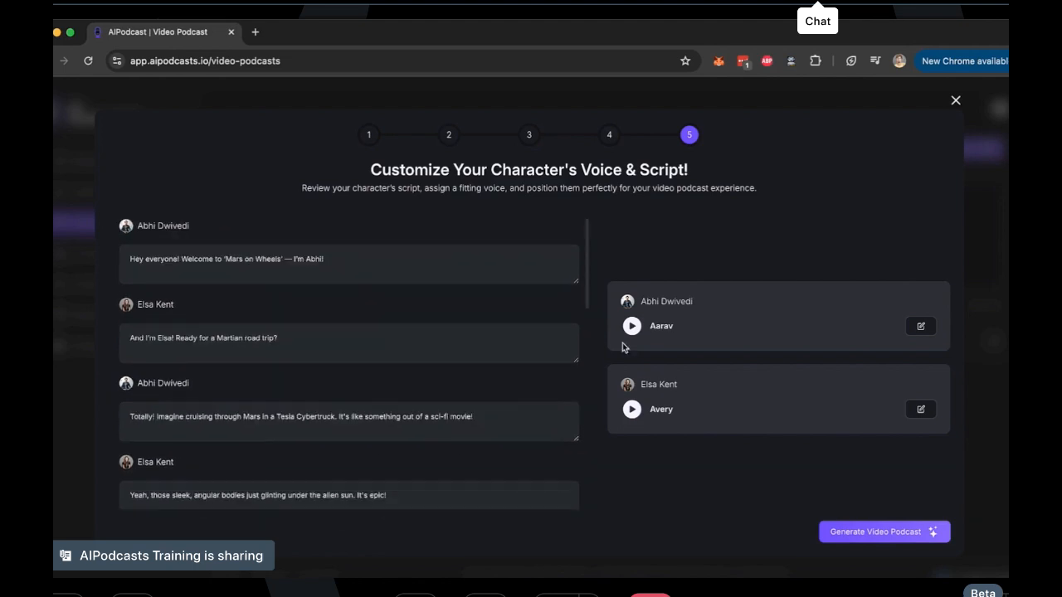
Look through the AI, custom and ElevenLabs voices offered for the second character, leaving the assigned voice as it is
left_click(921, 410)
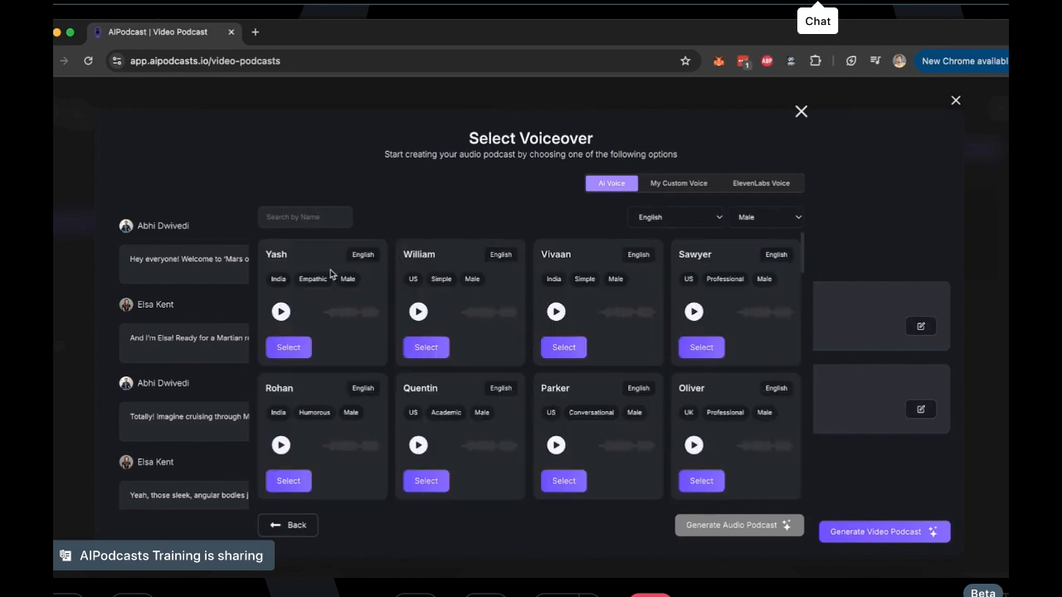
left_click(681, 184)
left_click(764, 181)
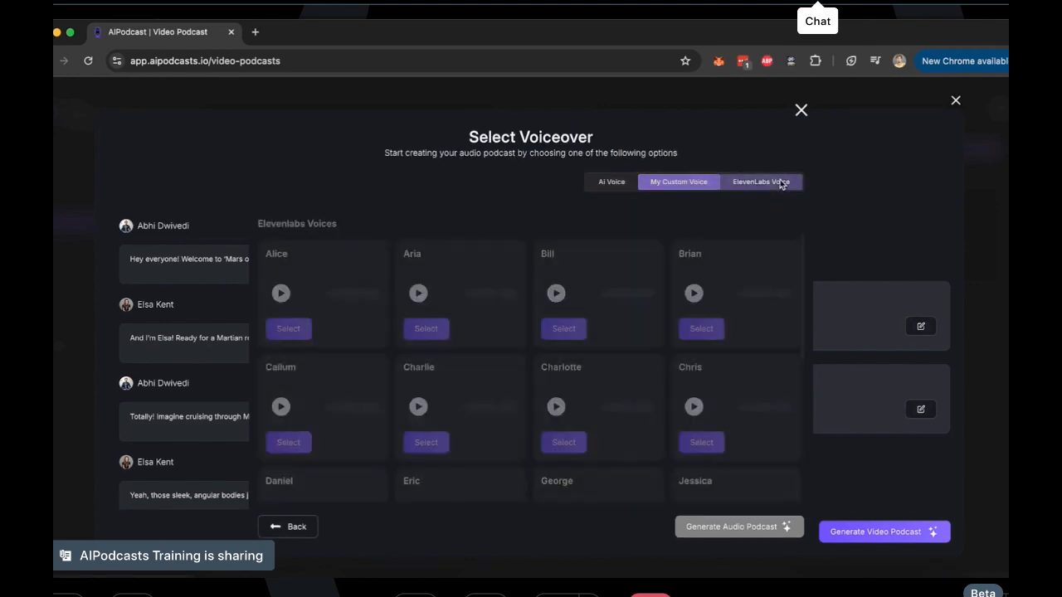
left_click(800, 113)
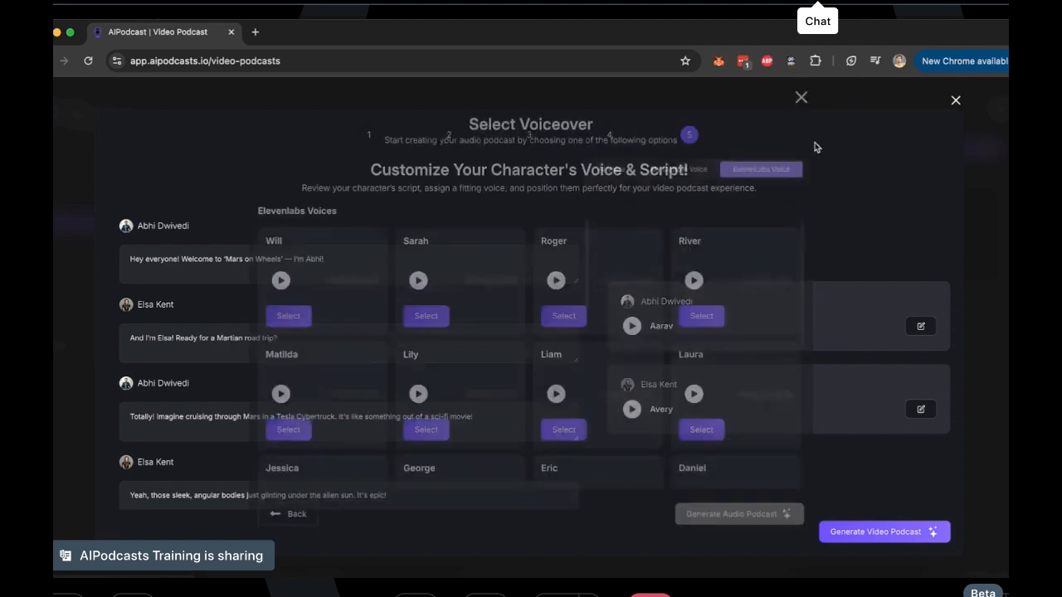
Generate the video podcast and open the "tesla cybertruck" podcast in the video editor for customization
left_click(893, 537)
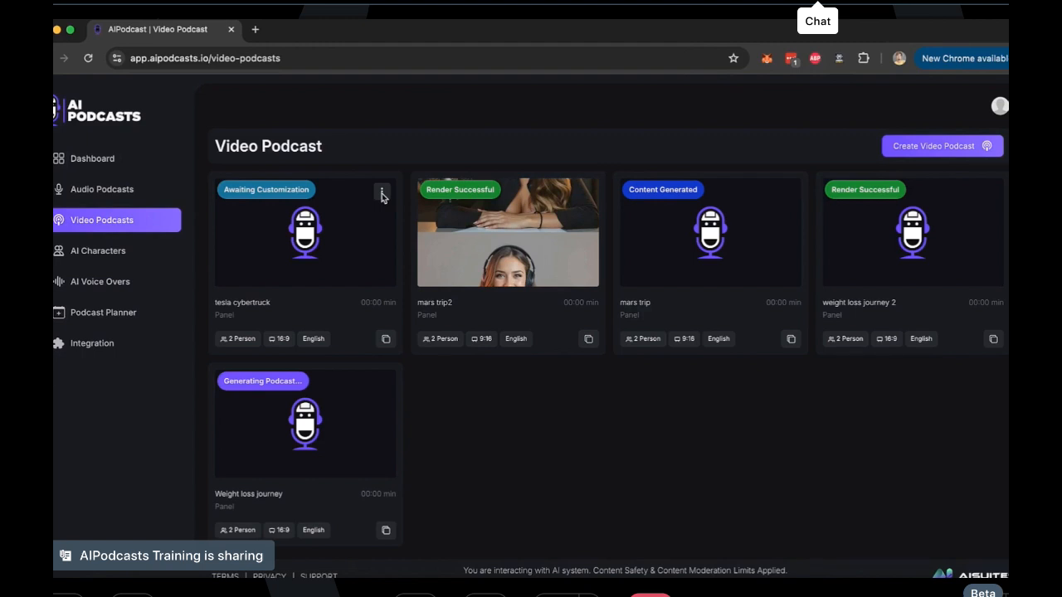
left_click(381, 195)
left_click(405, 217)
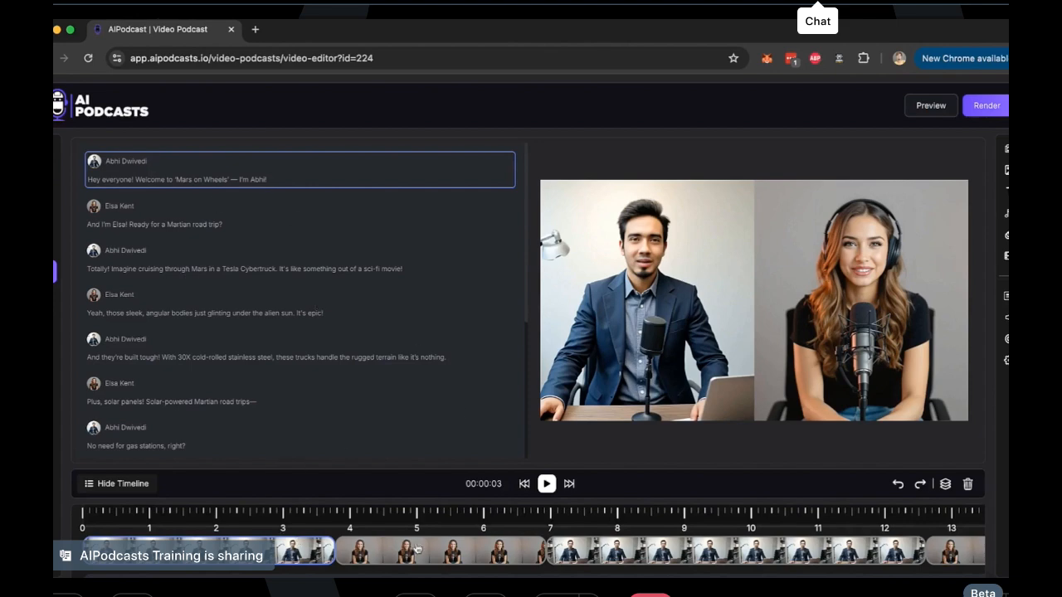
Look along the podcast's timeline clips and zoom in on the editor's set of editing tools
scroll(410, 549, "right", 20)
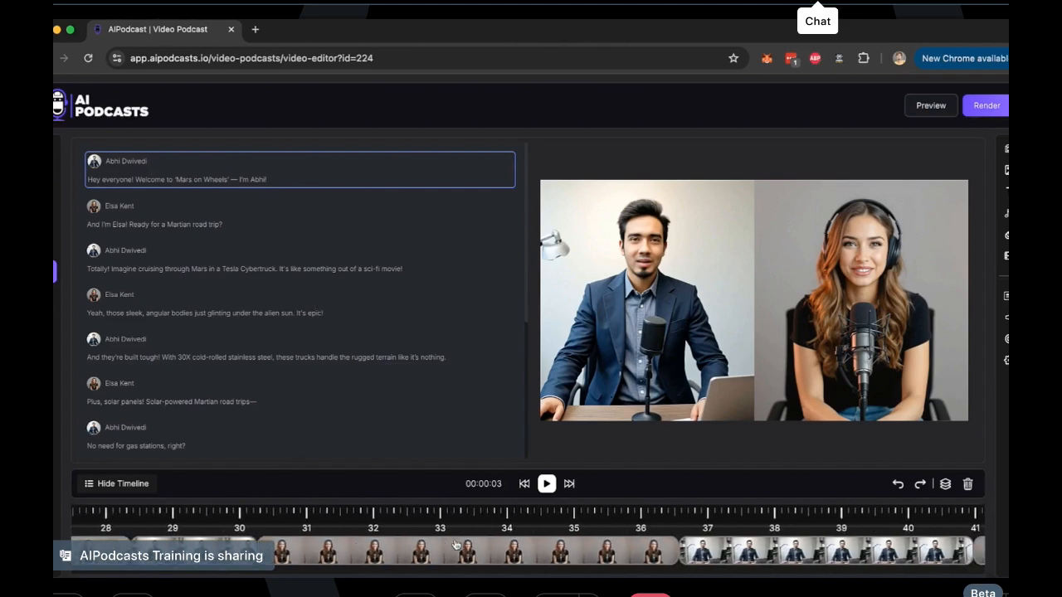
scroll(454, 544, "right", 8)
scroll(454, 544, "left", 20)
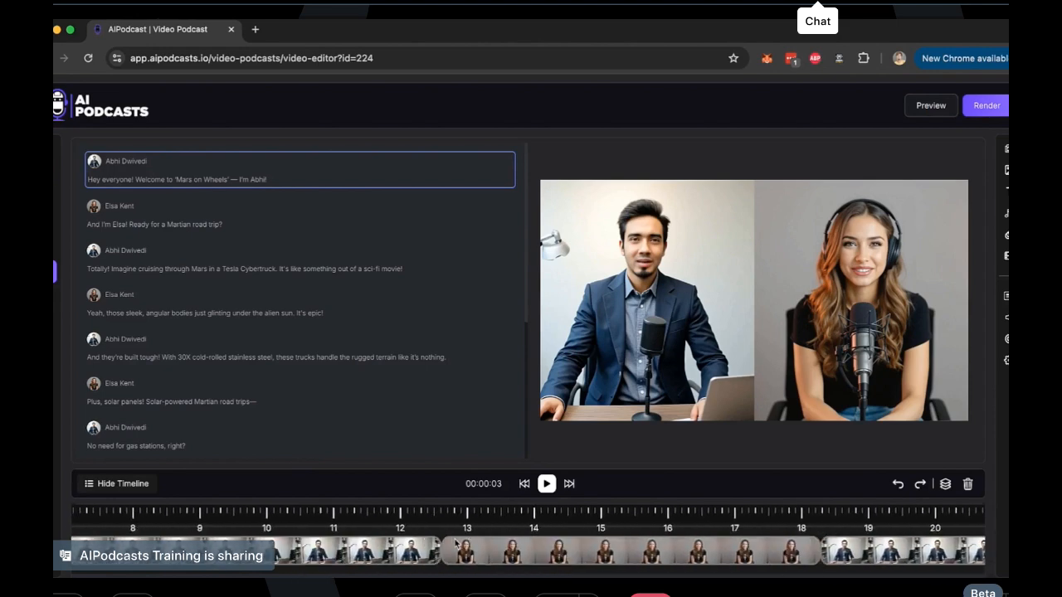
scroll(985, 158, "up", 8)
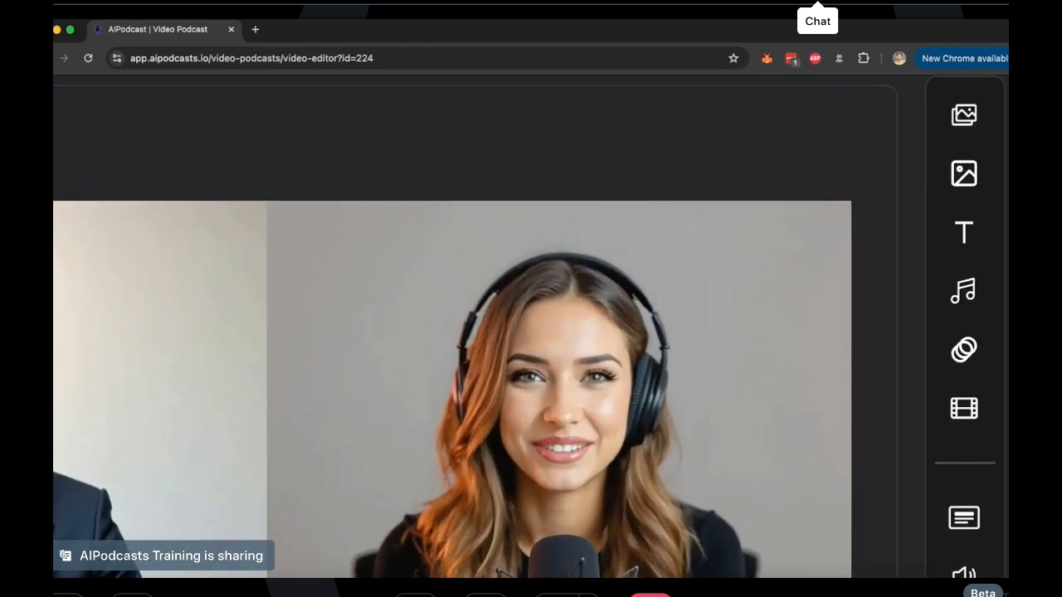
scroll(976, 280, "down", 2)
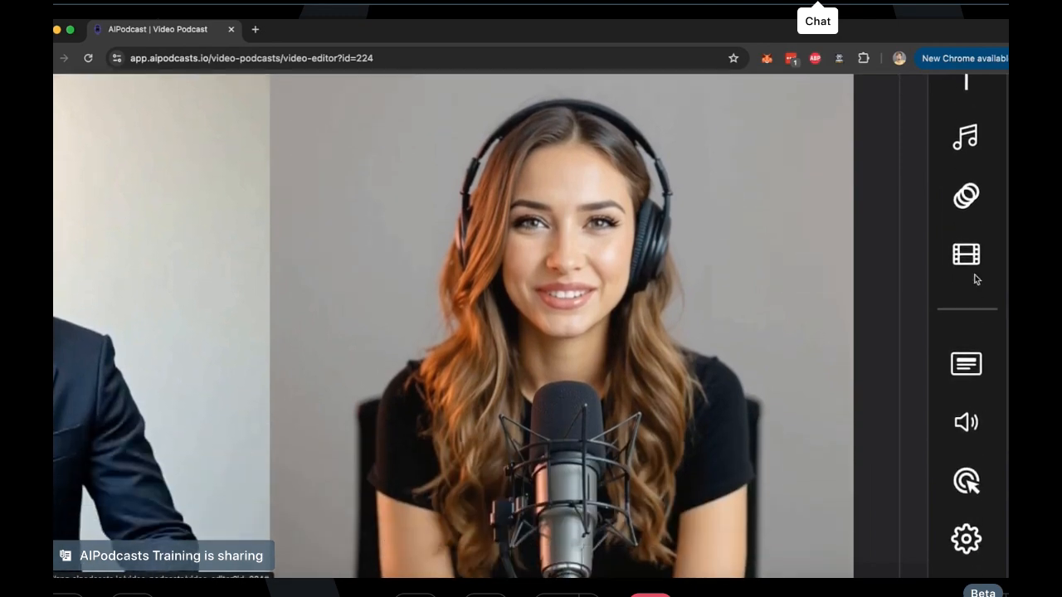
scroll(977, 280, "down", 8)
Show the background options for the scene, including stock videos and AI image generation
left_click(1006, 149)
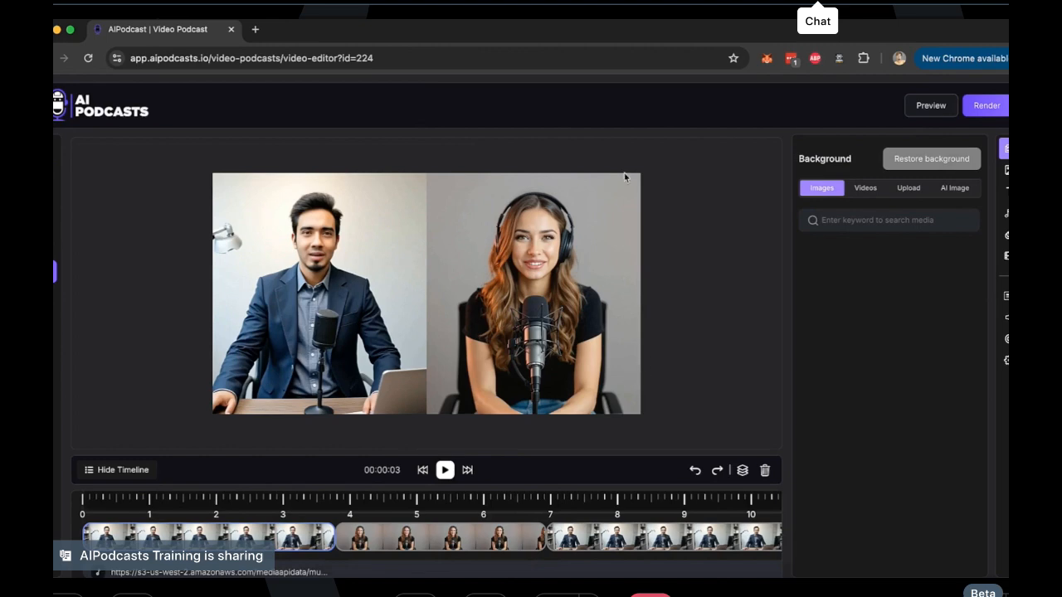
left_click(867, 189)
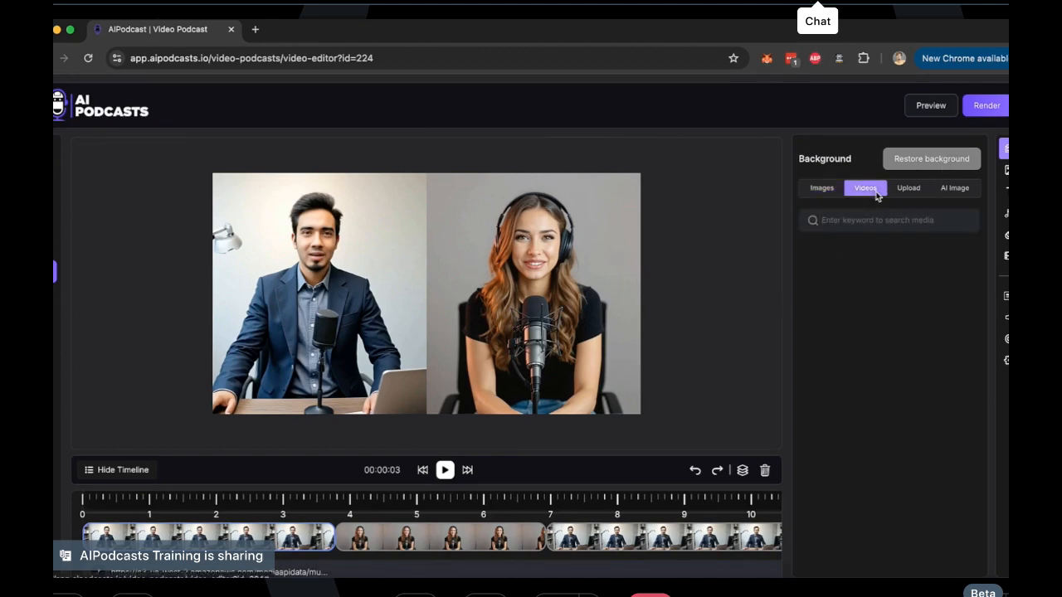
left_click(959, 191)
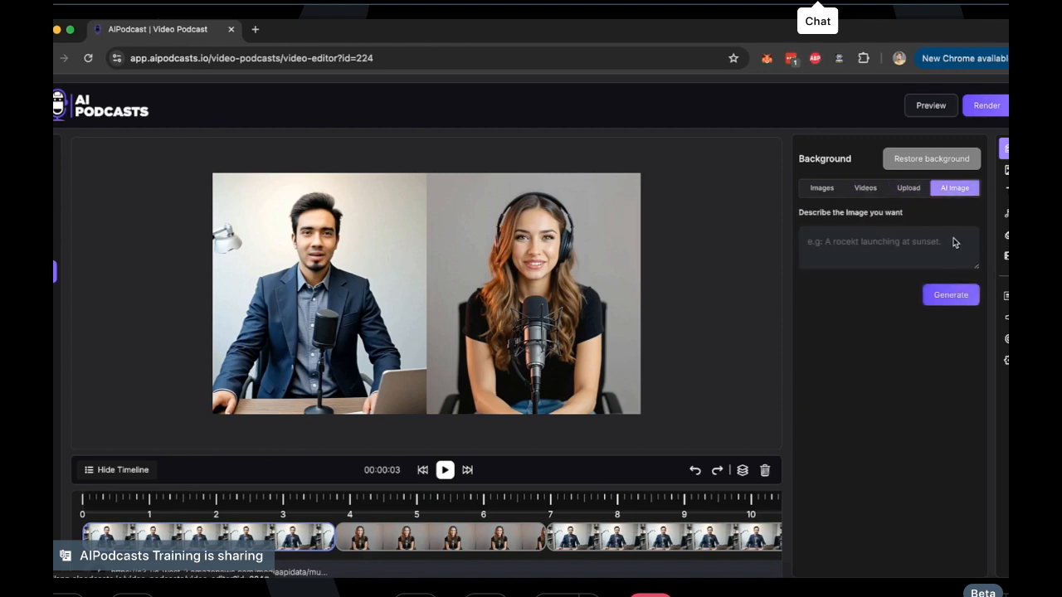
Search the media images for "planet mars"
left_click(1006, 170)
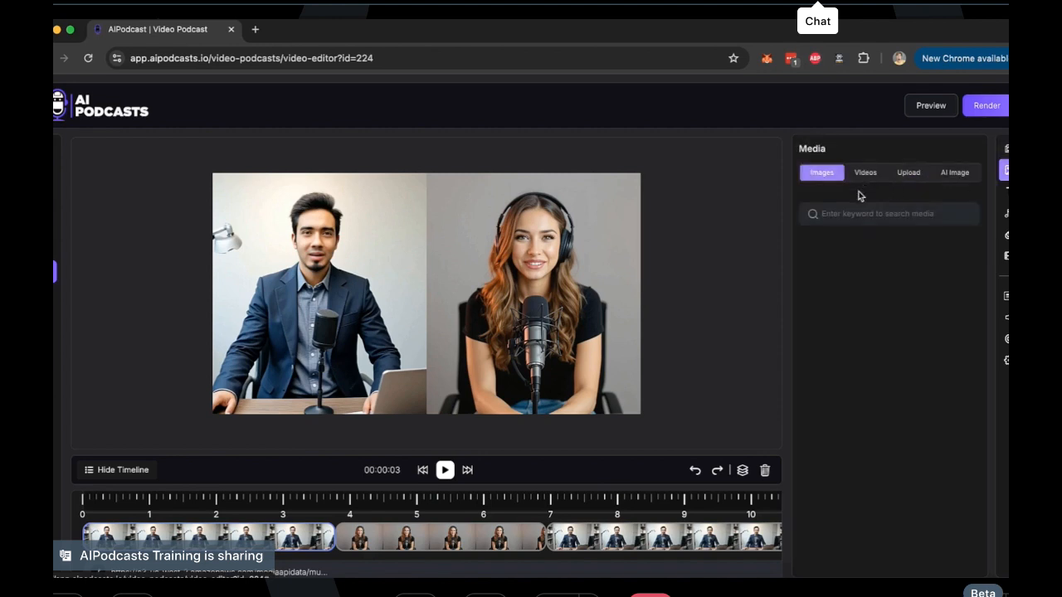
type("m")
key("BackSpace")
type("planet mars")
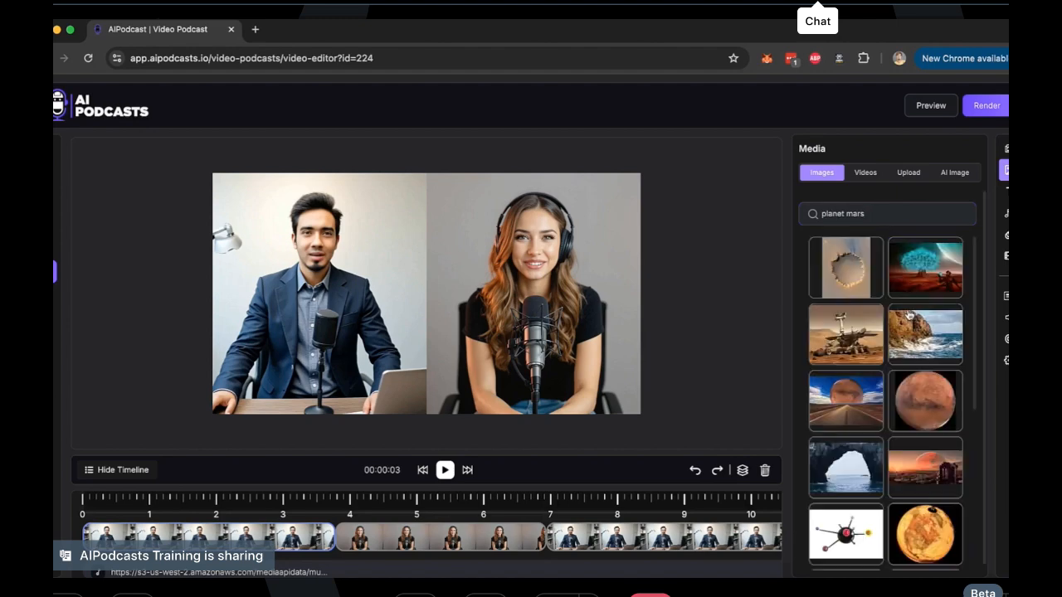
Place the red planet globe picture between the hosts in the first scene, move it up and delete it again
left_click(927, 424)
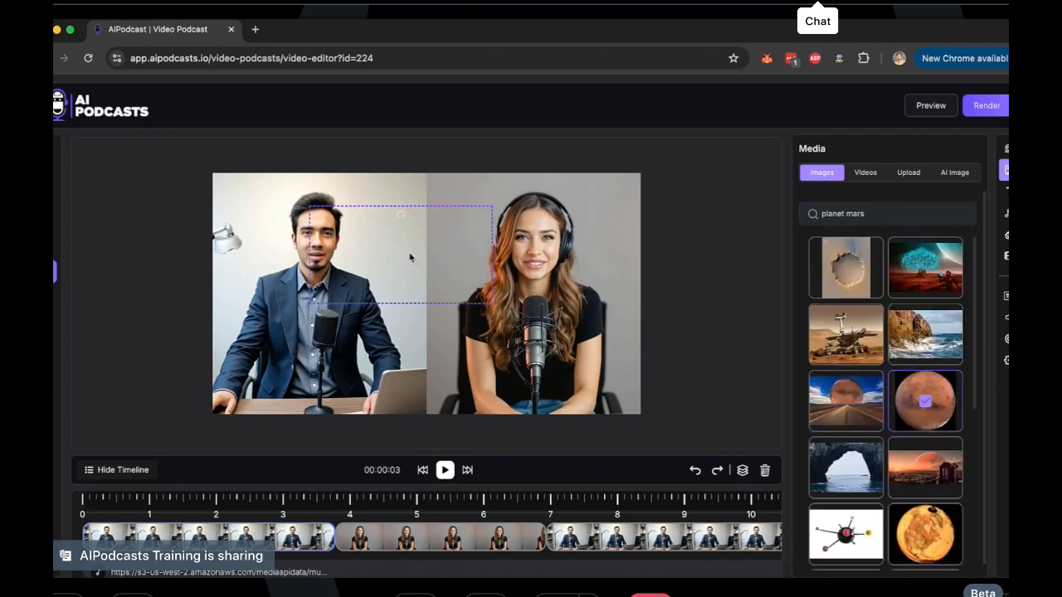
left_click_drag(410, 257, 417, 224)
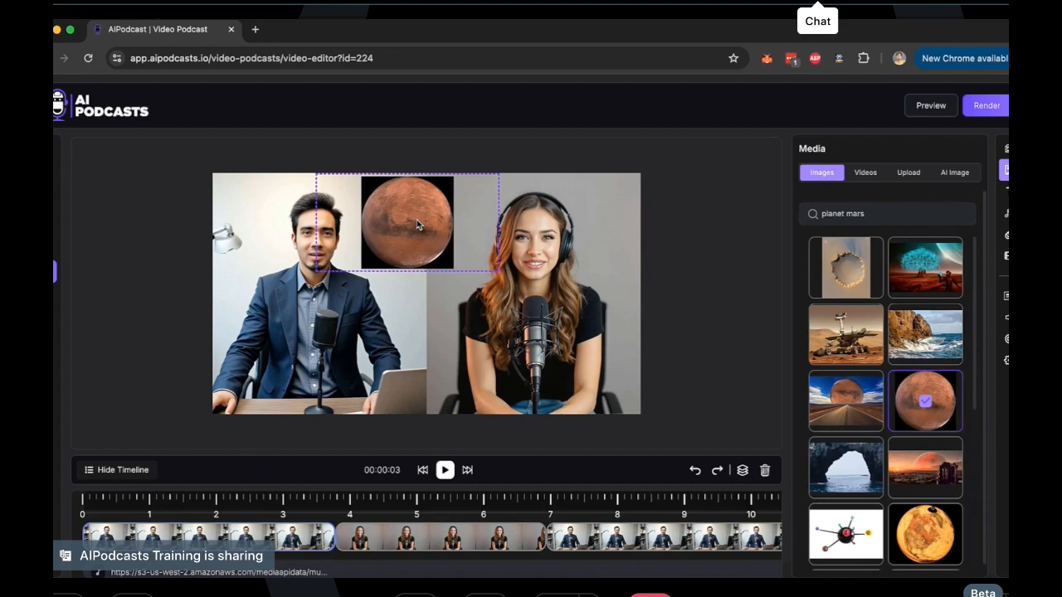
left_click(765, 471)
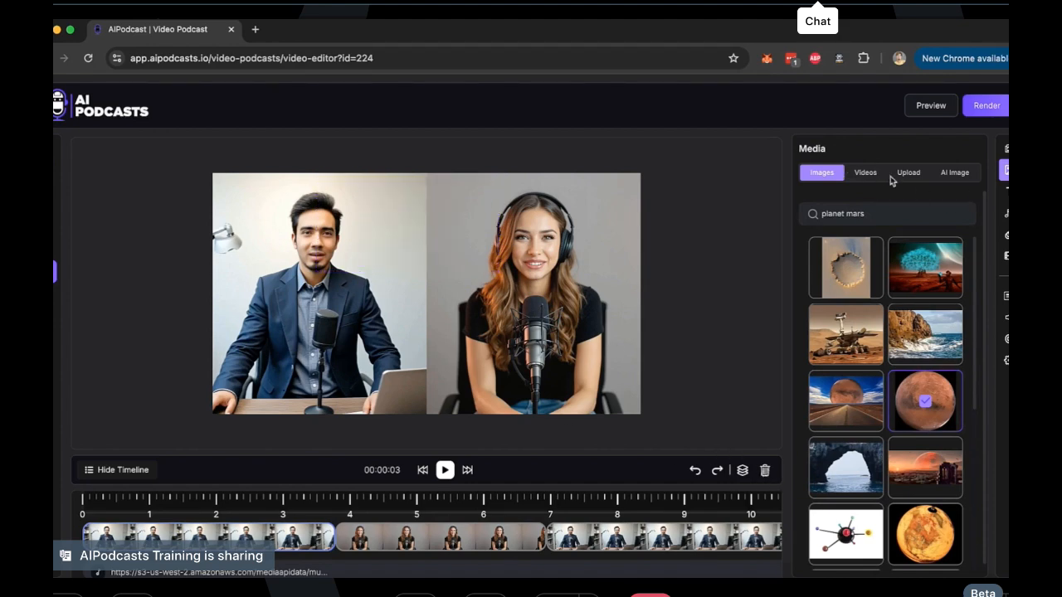
Add a text layer reading "New Episode!" at the top centre of the first scene
left_click(946, 172)
left_click(1005, 193)
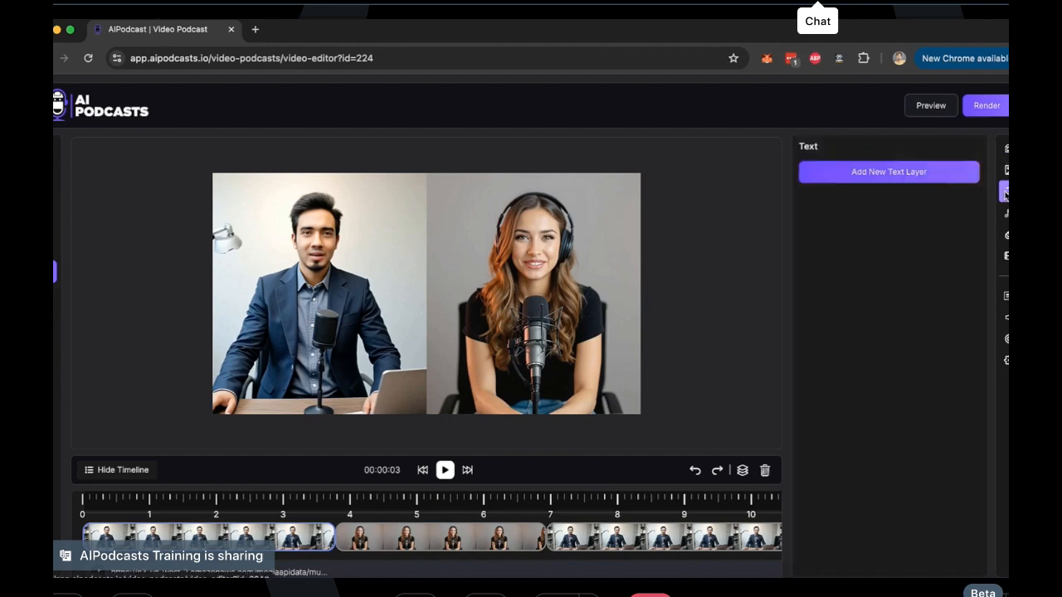
left_click(910, 176)
left_click_drag(395, 347, 447, 198)
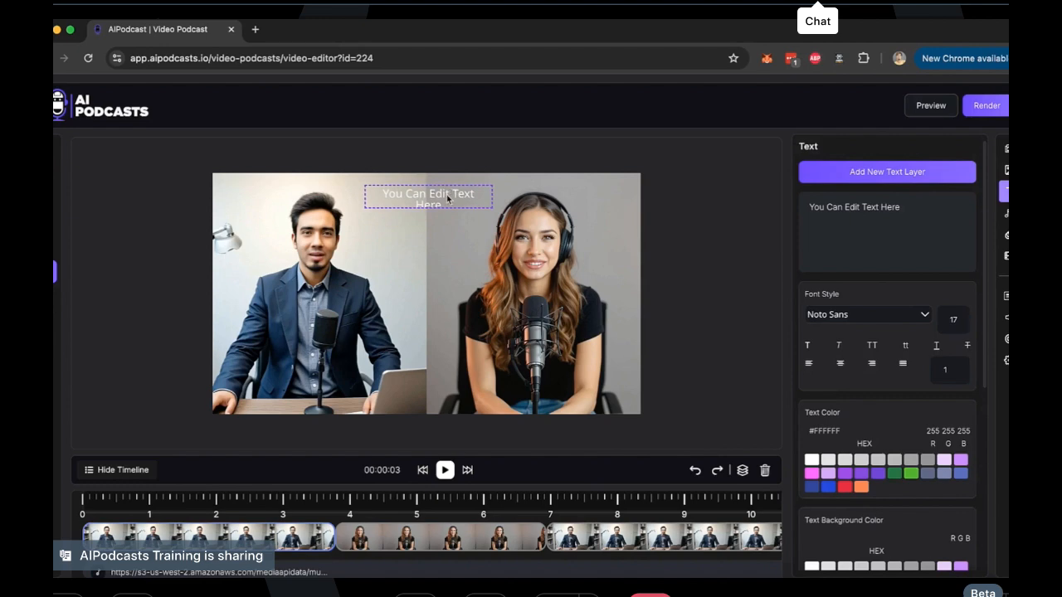
key("ctrl+a")
type("www.")
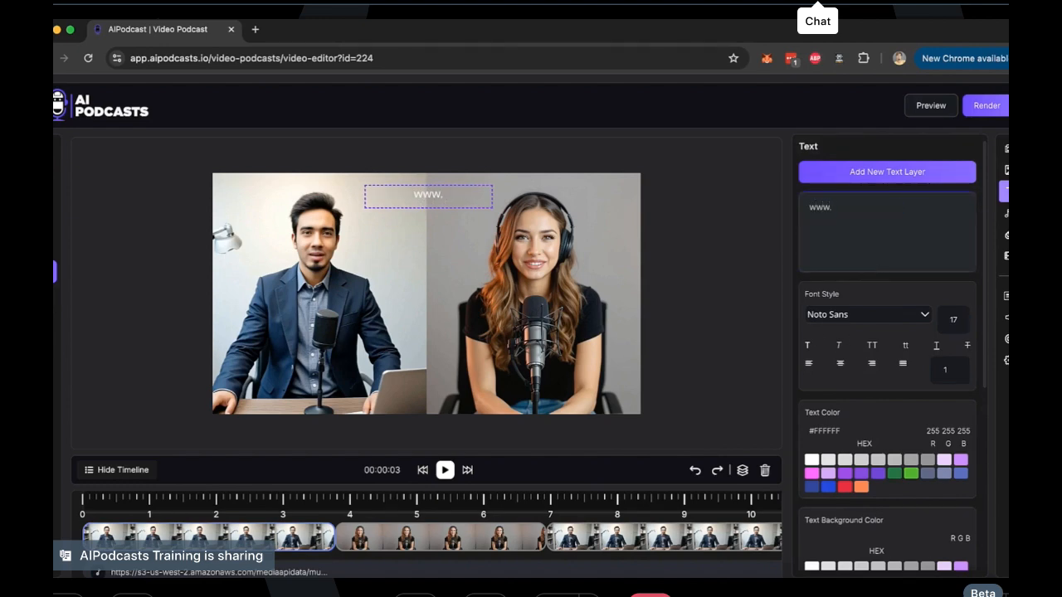
key("ctrl+a")
type("New Episode!")
left_click(424, 273)
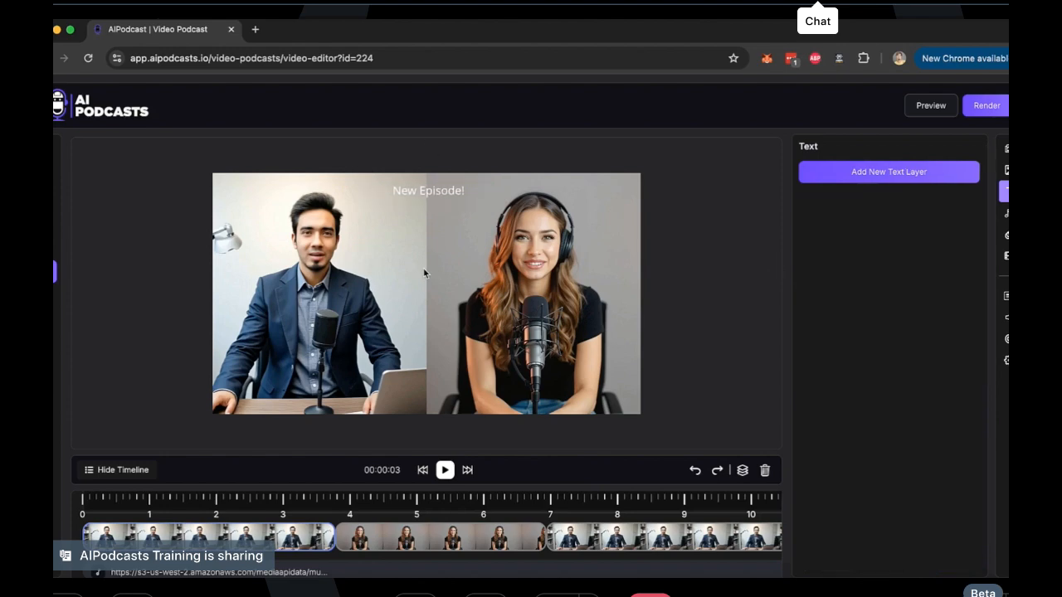
Select the second scene in the timeline and look through the background audio tracks and layer animation settings
left_click(421, 541)
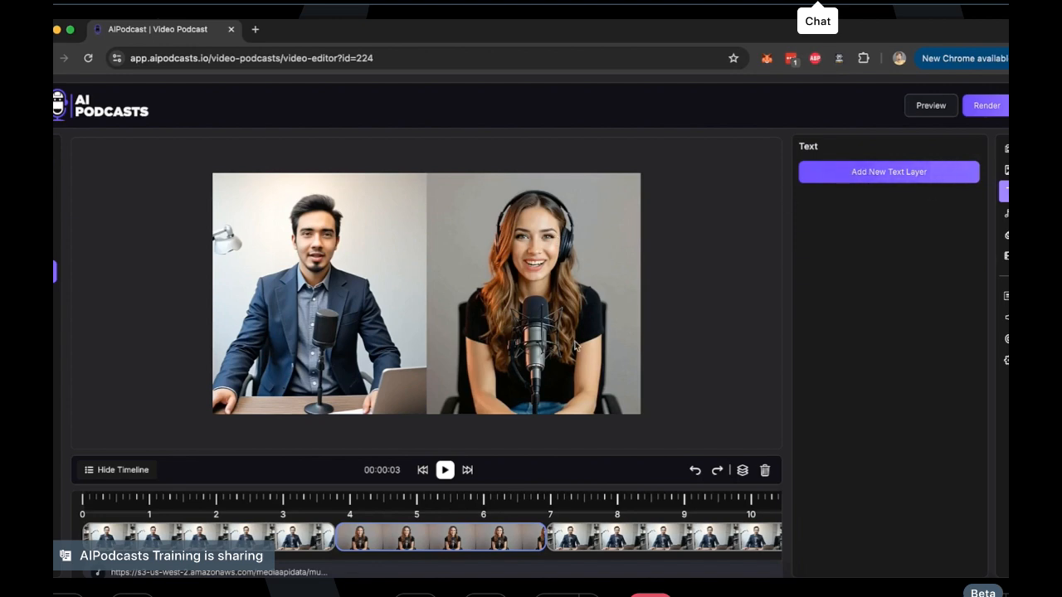
left_click(1005, 213)
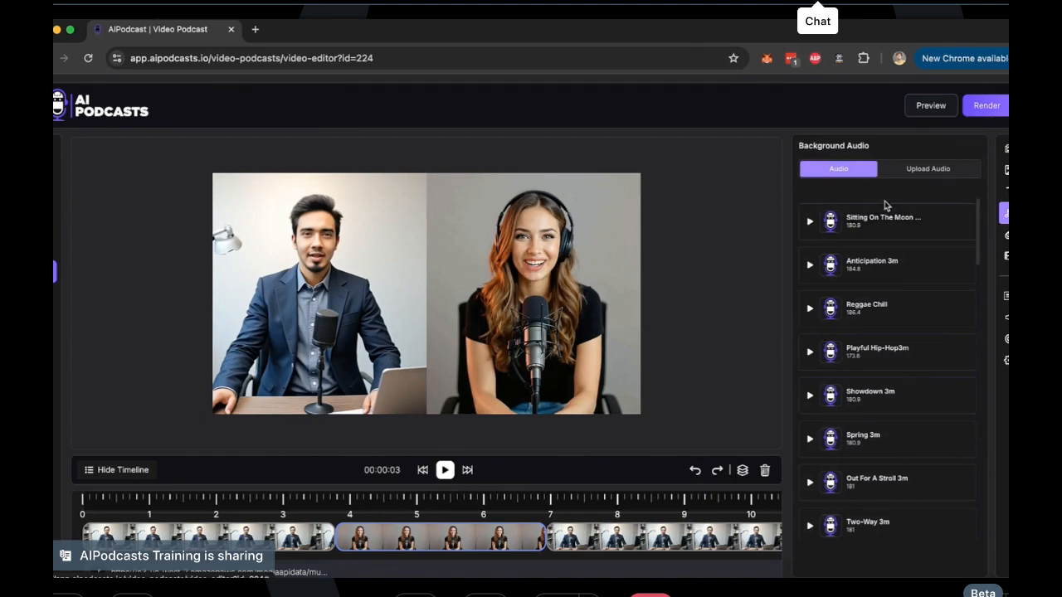
scroll(888, 457, "down", 8)
scroll(888, 477, "up", 5)
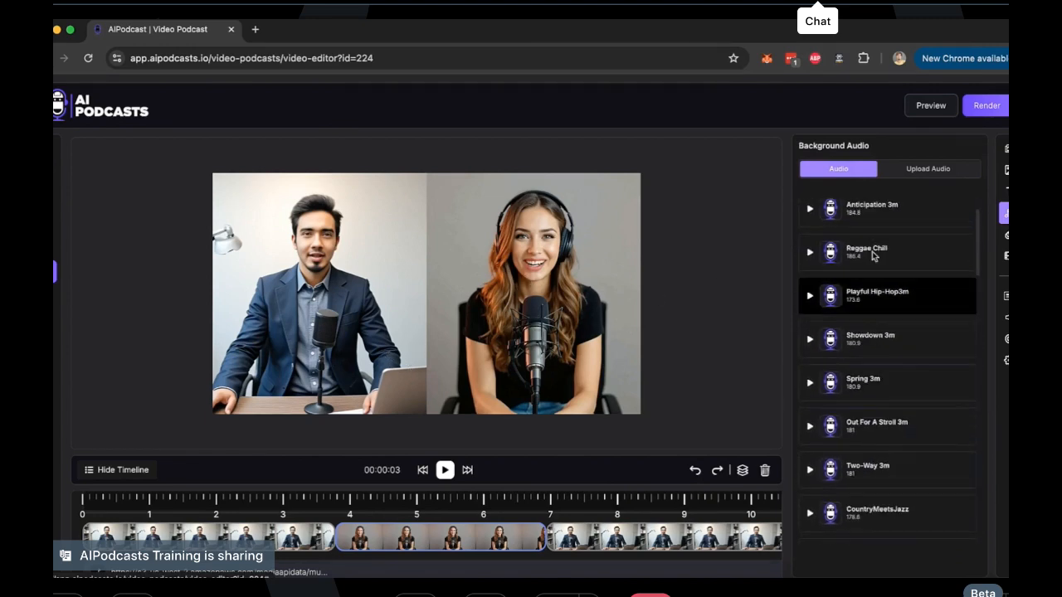
left_click(1005, 235)
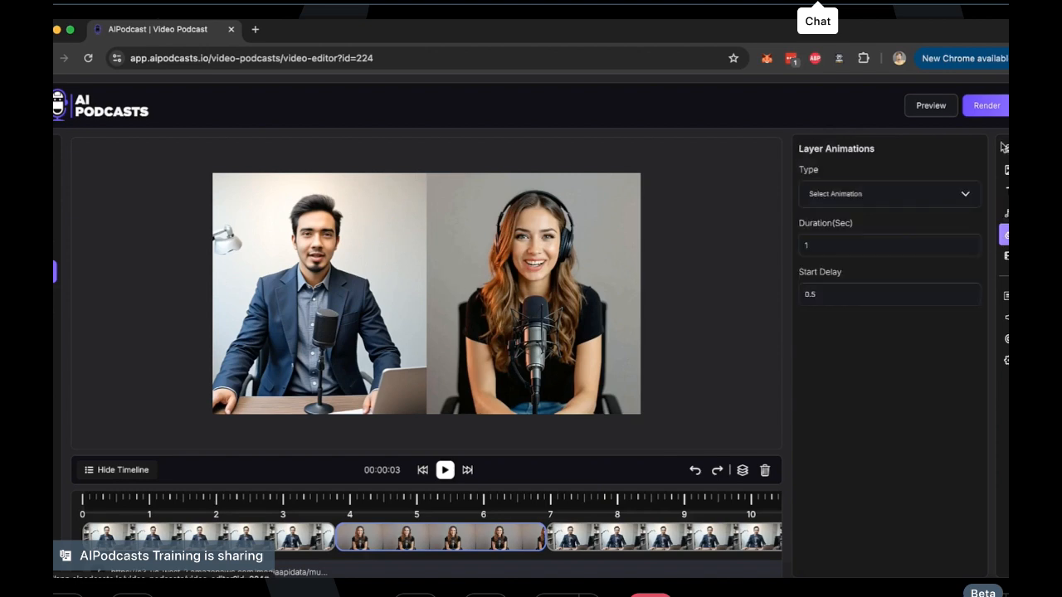
Add the red planet globe picture from the "planet mars" results to the second scene, placed between the hosts' heads
left_click(1006, 170)
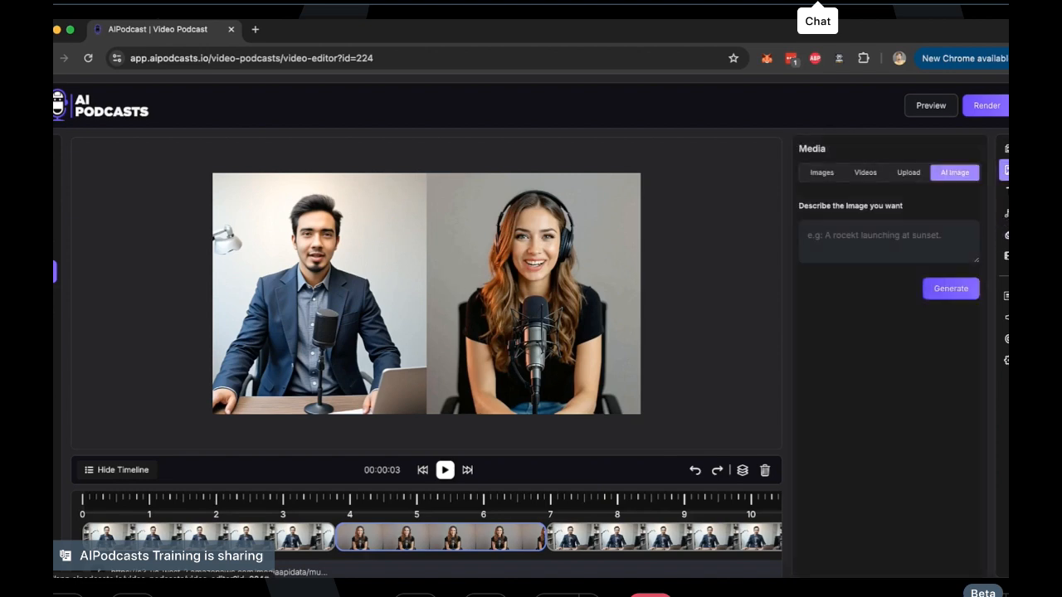
left_click(822, 173)
left_click(931, 397)
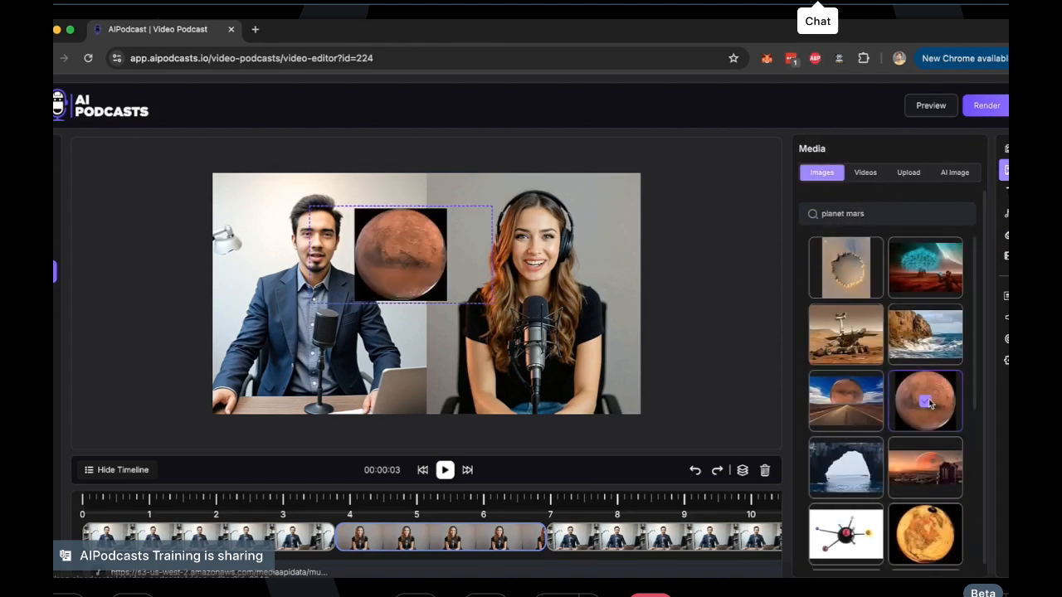
left_click(413, 248)
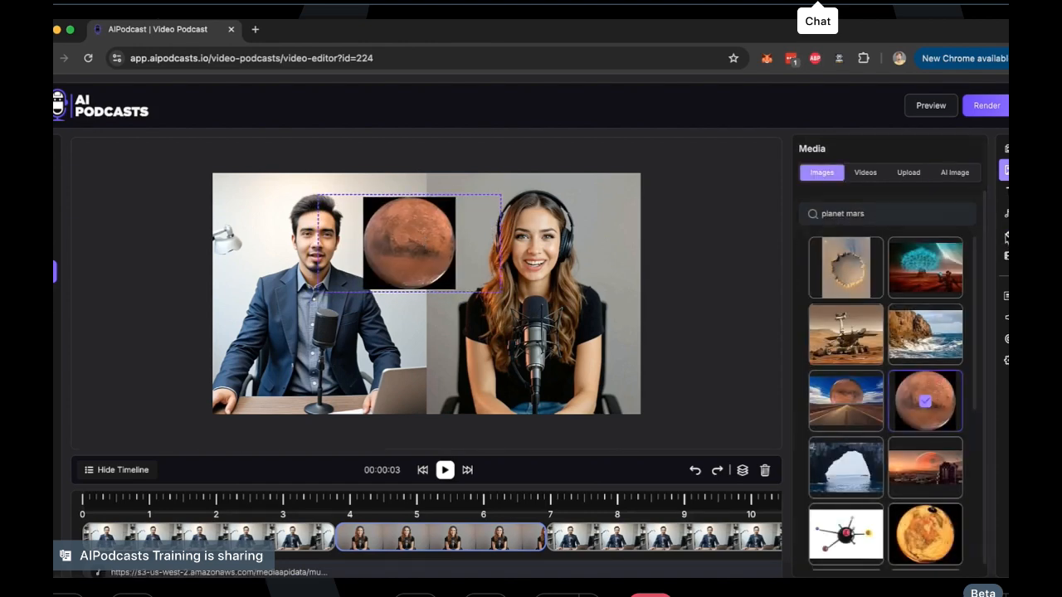
Give the red planet picture the bounceIn animation with a duration of 06 seconds, and delete the picture from the second scene
left_click(1006, 235)
left_click(839, 197)
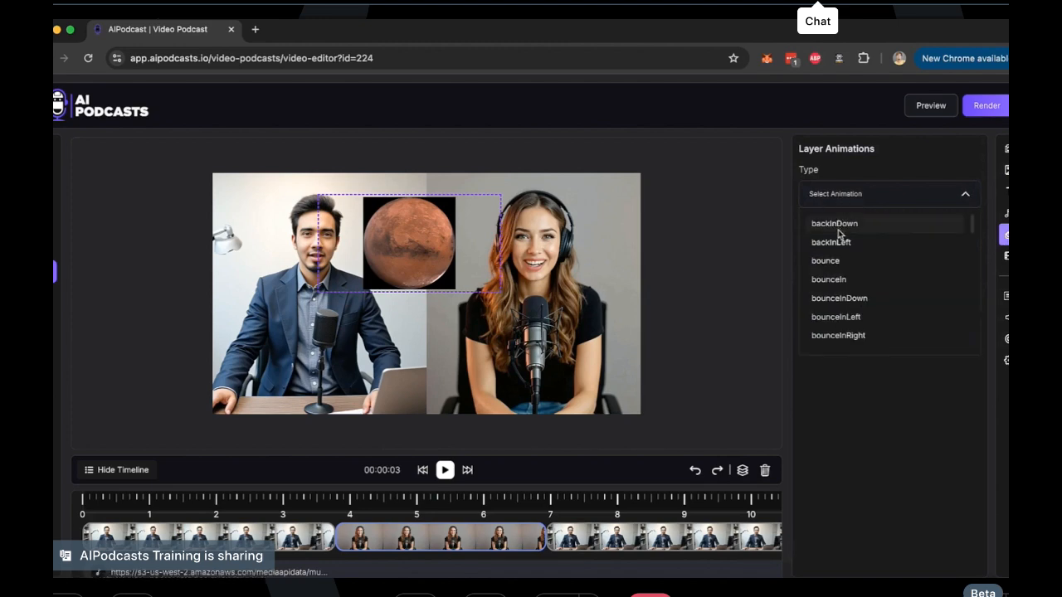
left_click(830, 280)
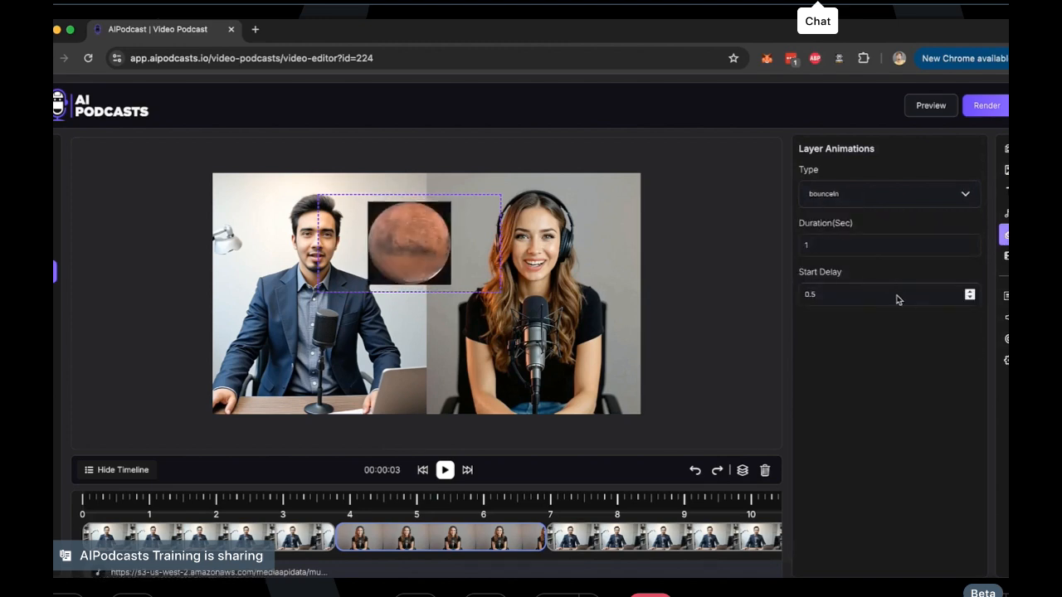
left_click(830, 251)
key("BackSpace")
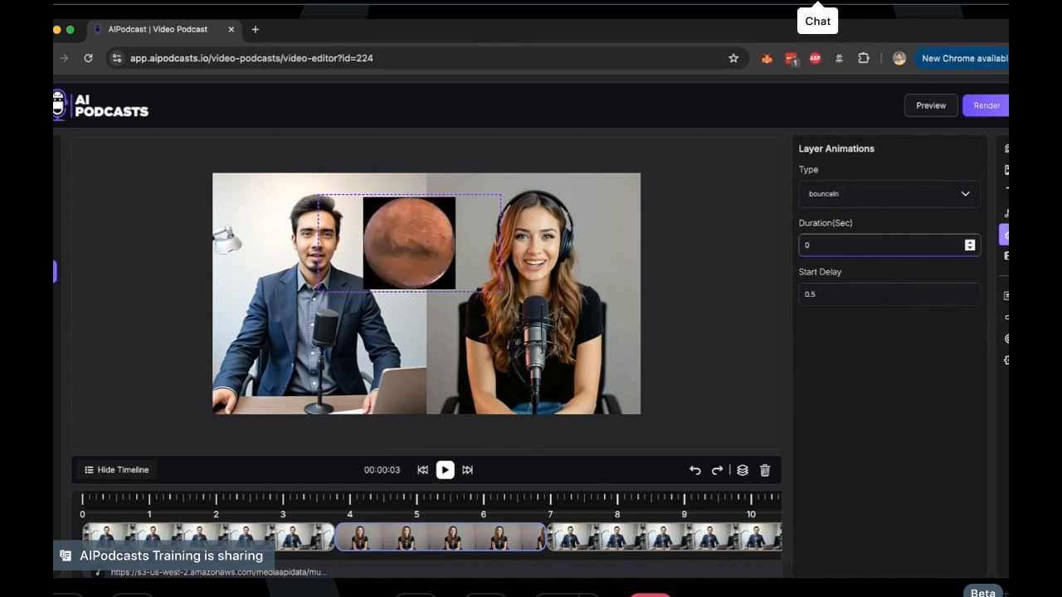
type("6")
left_click(856, 336)
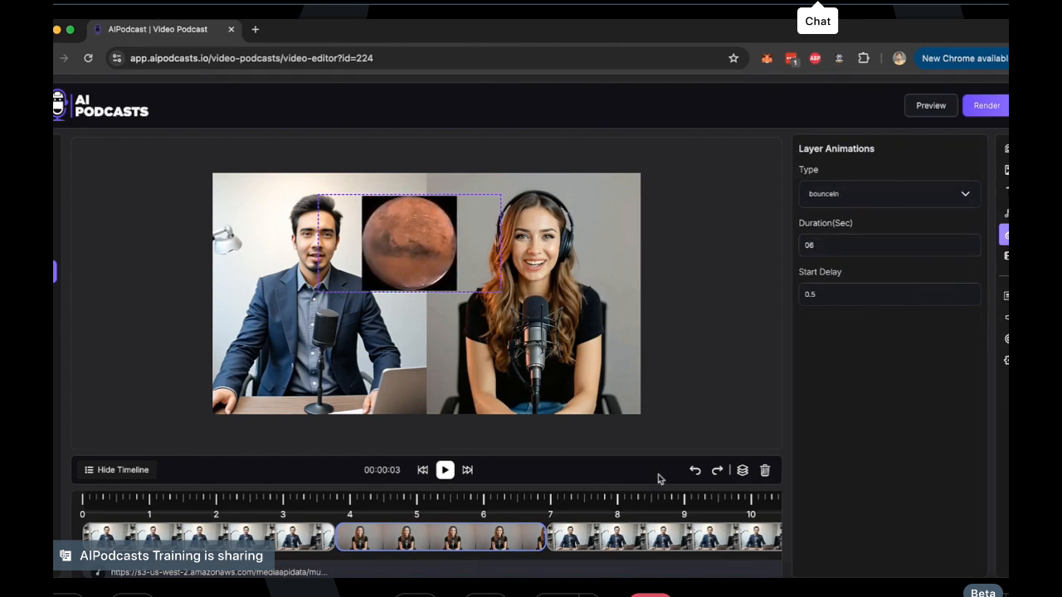
left_click(765, 471)
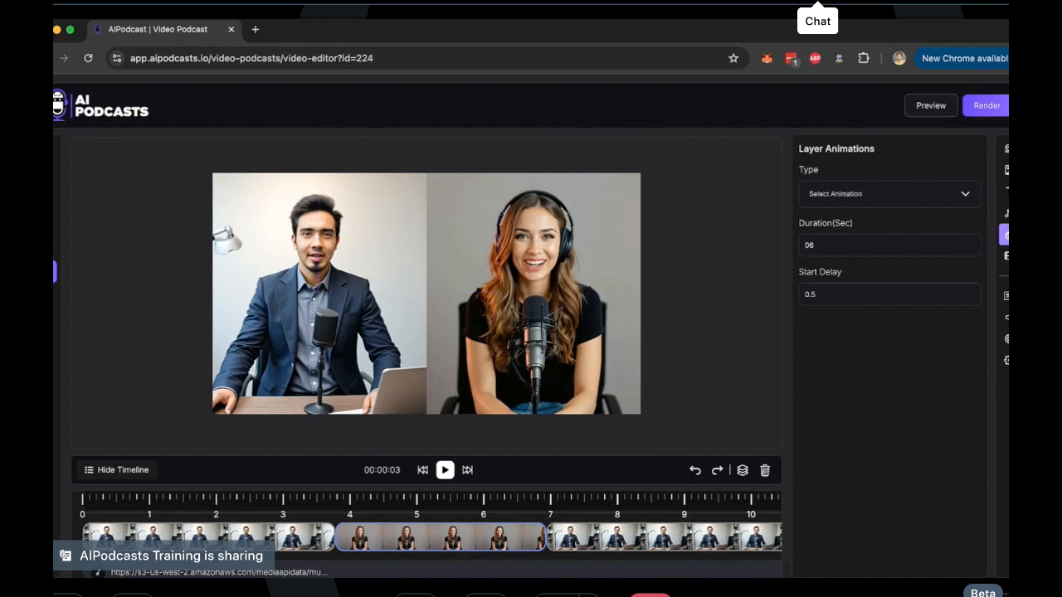
Examine the intro options in the credits settings and leave the intro switched off
left_click(1006, 256)
left_click(965, 180)
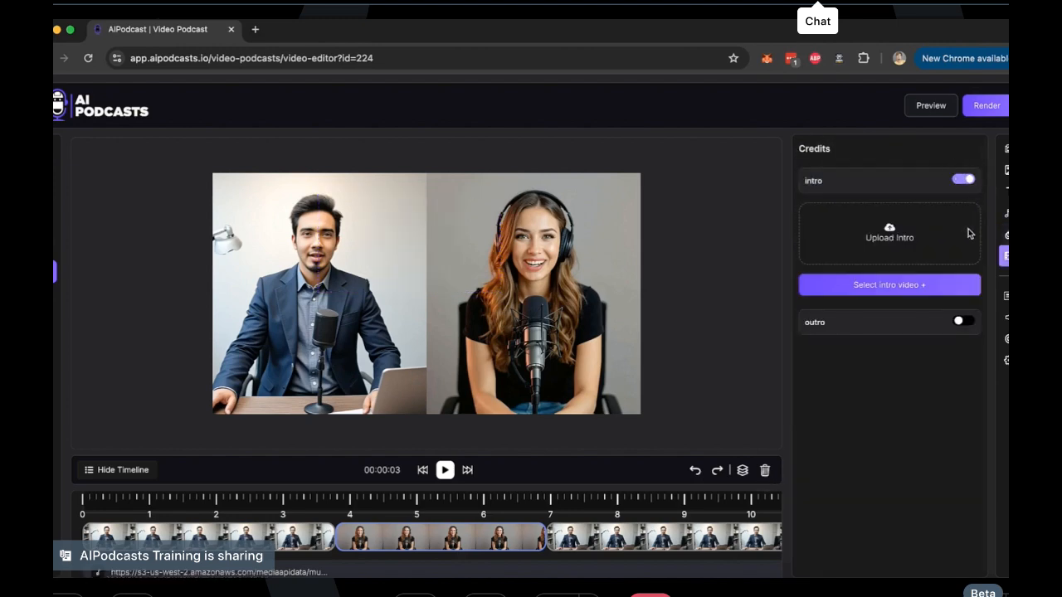
left_click(957, 182)
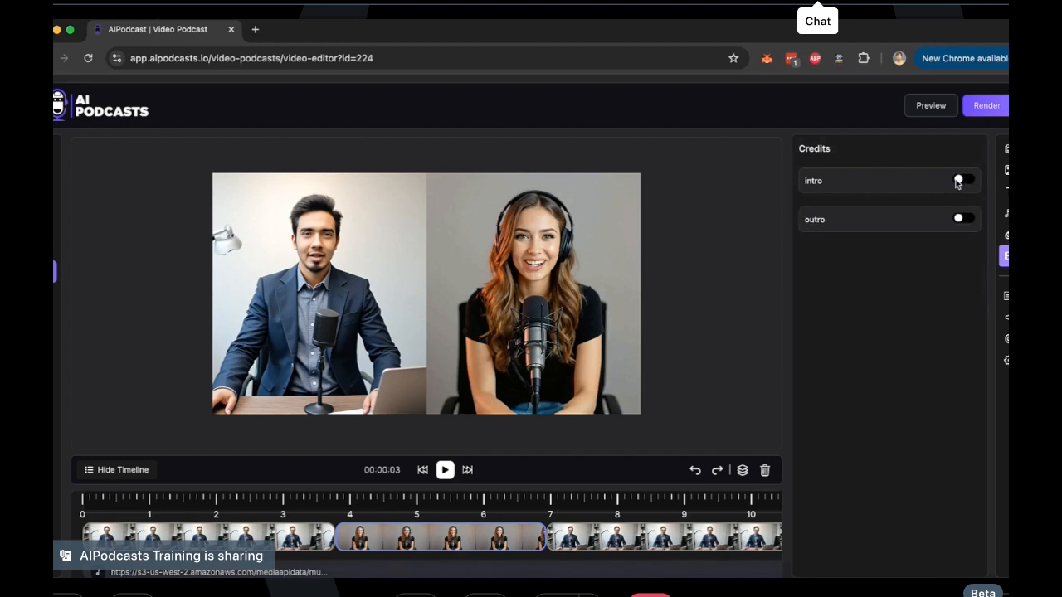
Enable captions for the video, choose the pink italic "THE QUICK" caption style and look through the other available styles
left_click(1006, 295)
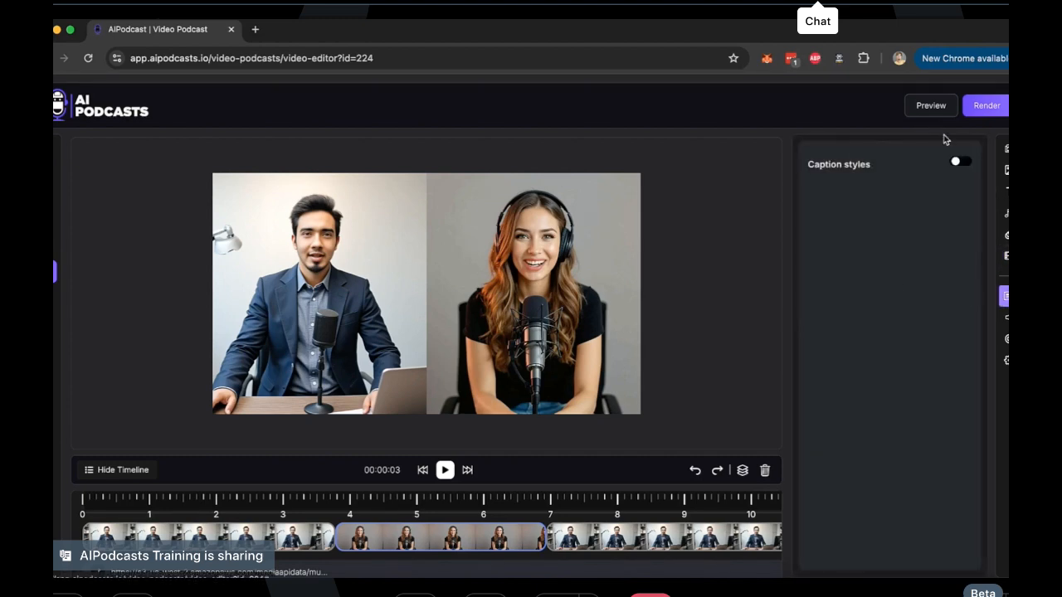
left_click(959, 164)
left_click(863, 304)
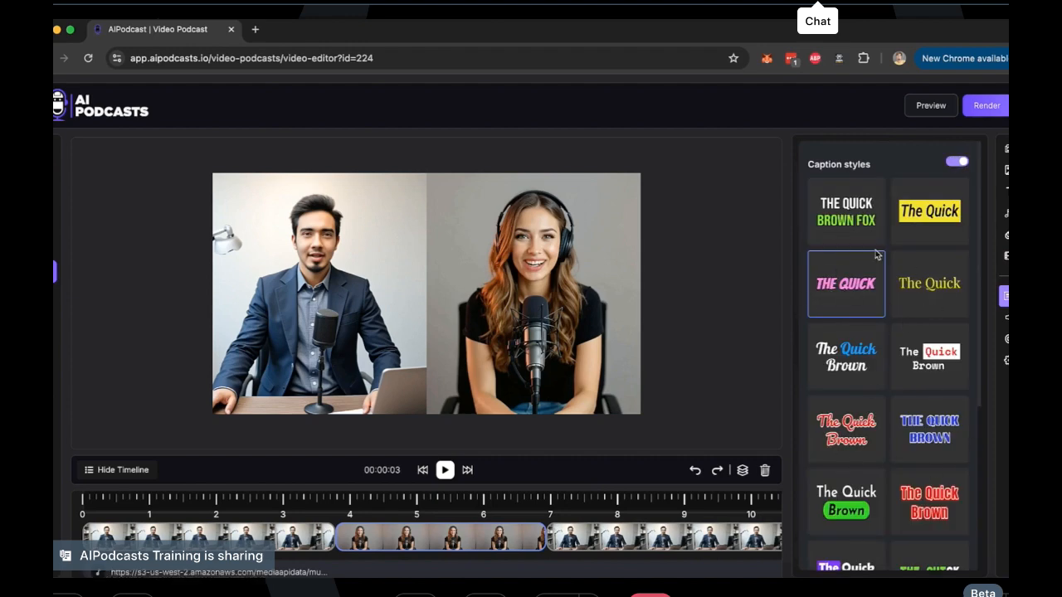
scroll(919, 432, "down", 4)
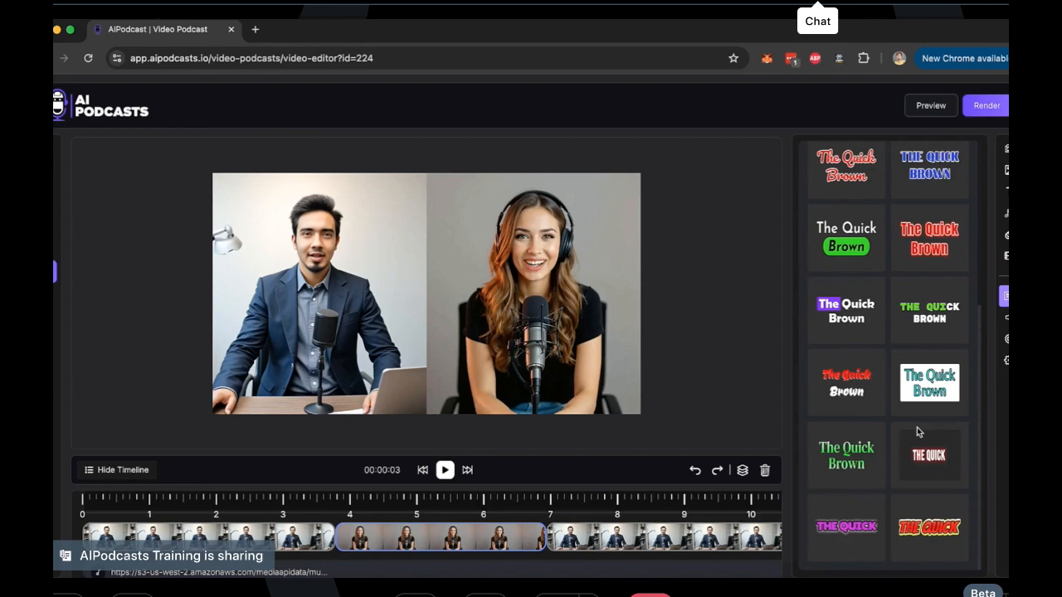
scroll(918, 432, "up", 4)
Examine the volume levels, the call-to-action options and the logo settings, leaving the call to action and logo switched off
left_click(1006, 318)
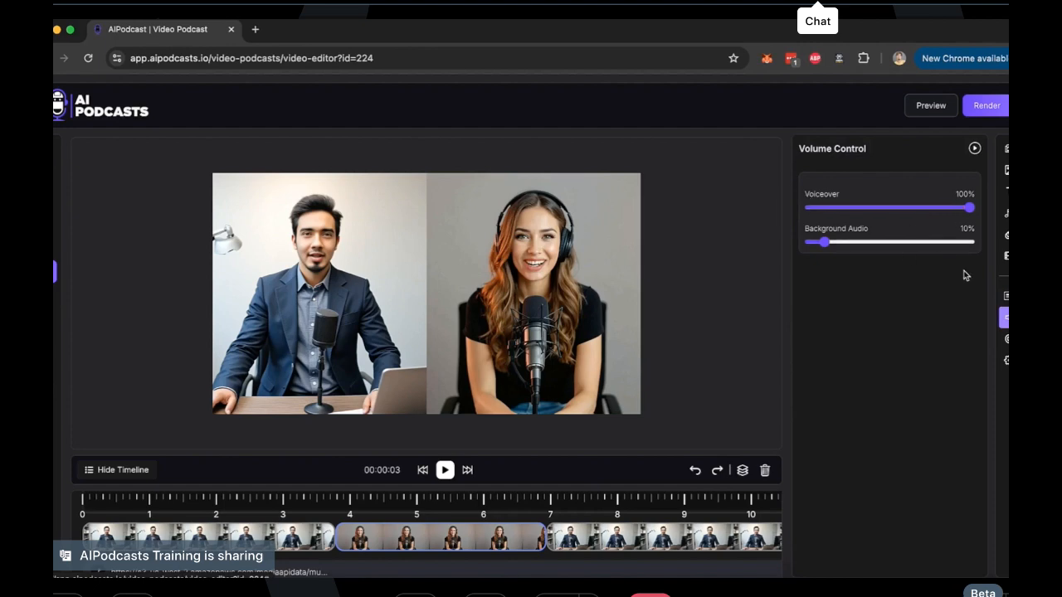
left_click(1005, 339)
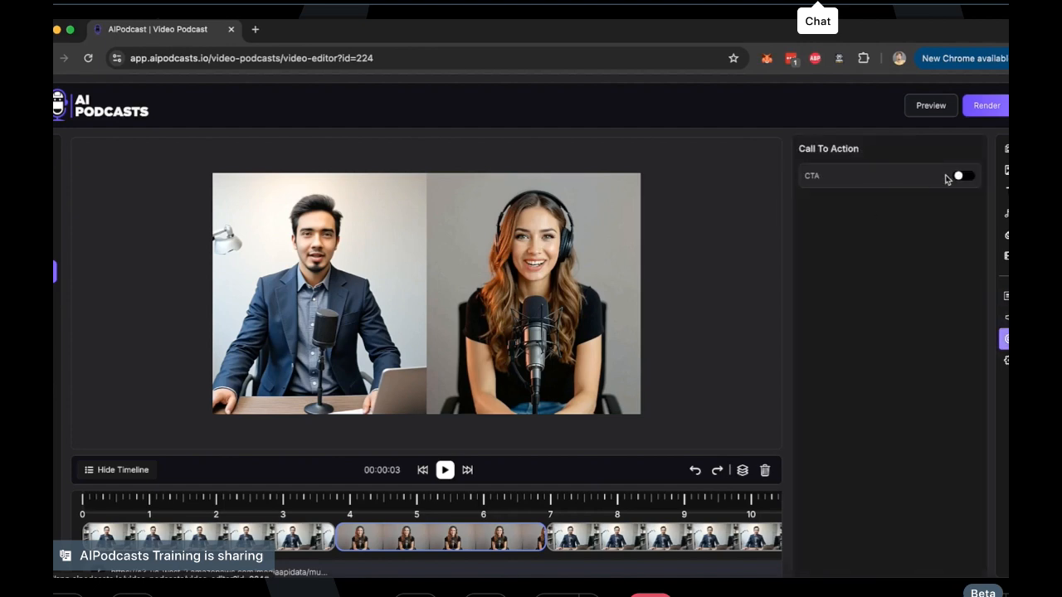
left_click(961, 177)
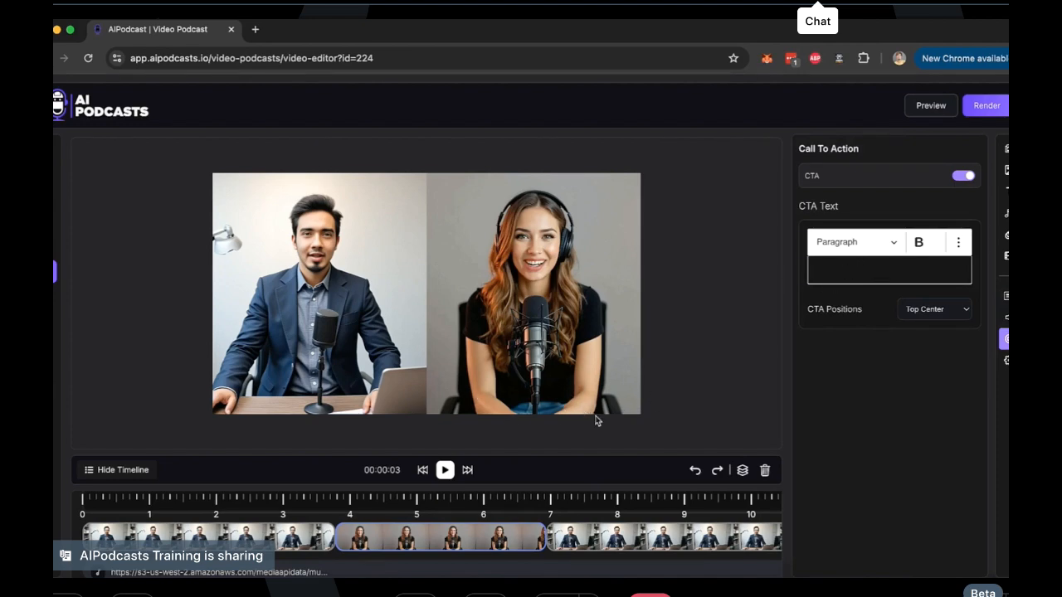
left_click(965, 177)
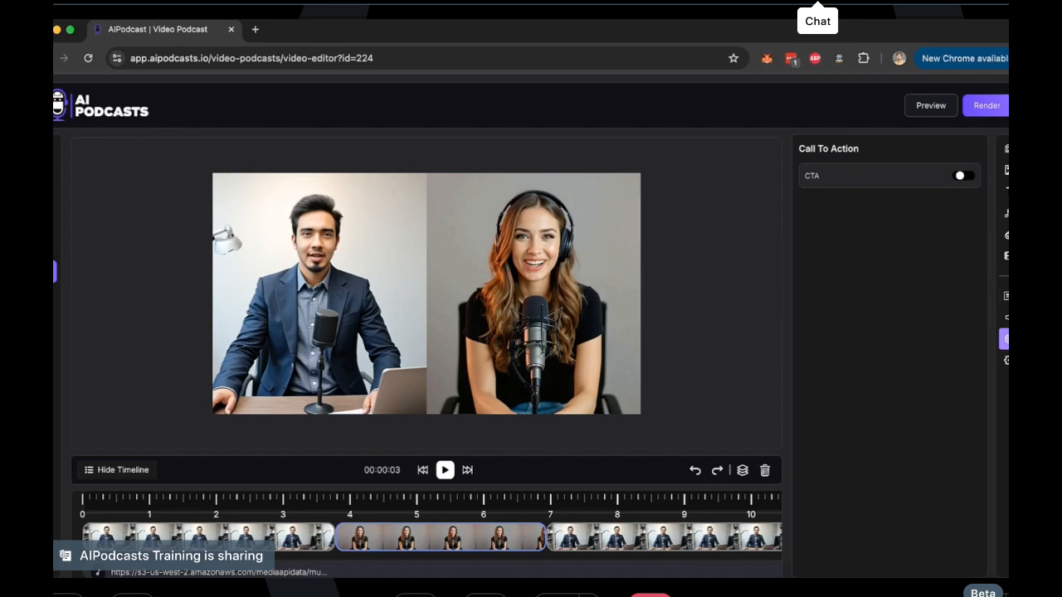
left_click(1007, 360)
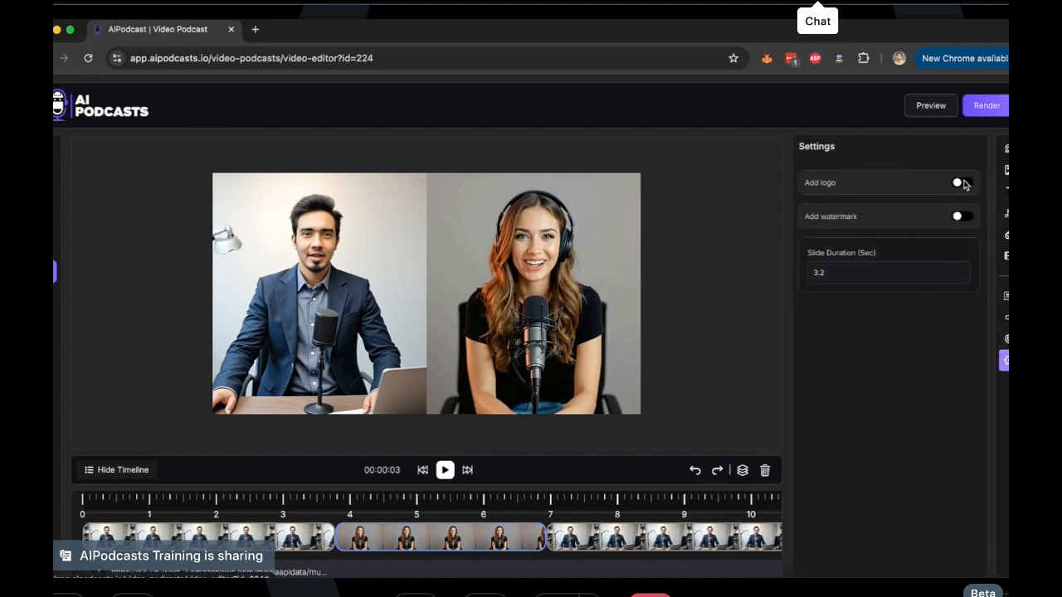
left_click(962, 183)
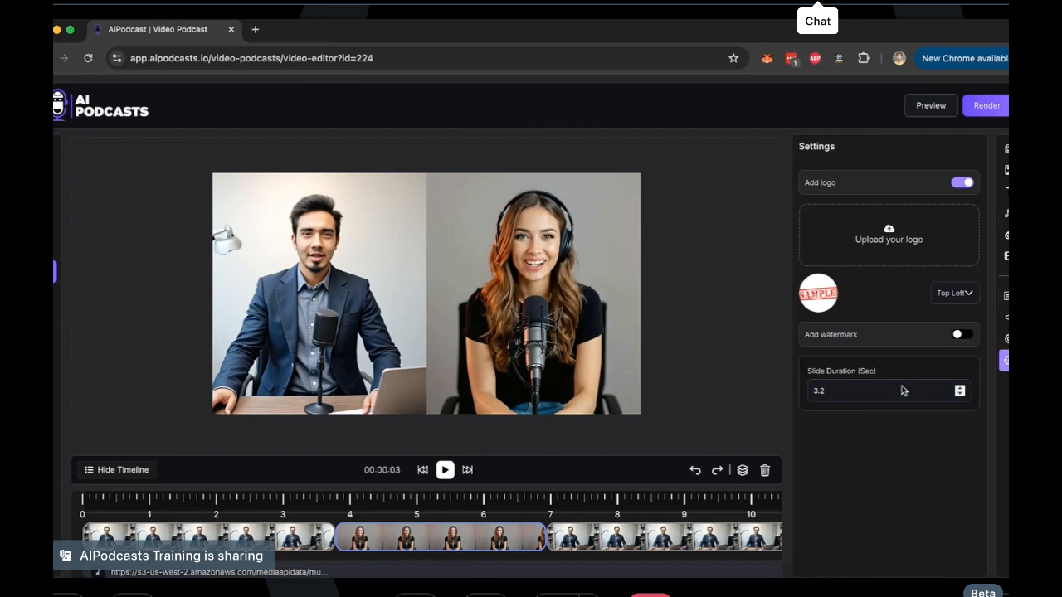
left_click(961, 183)
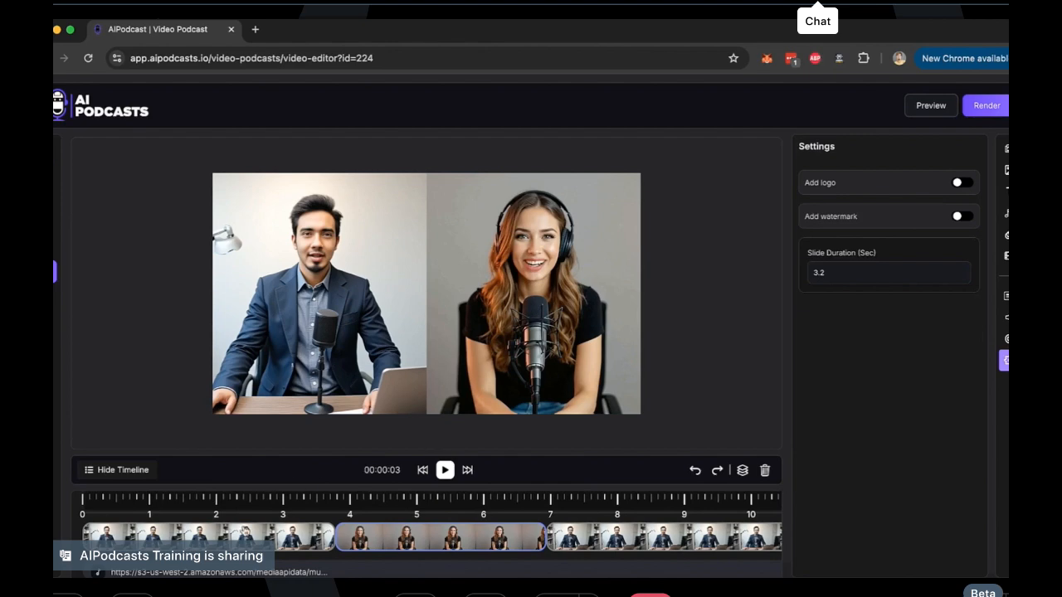
Play the first scene with the "New Episode!" text and the second scene to check them in the editor
left_click(226, 548)
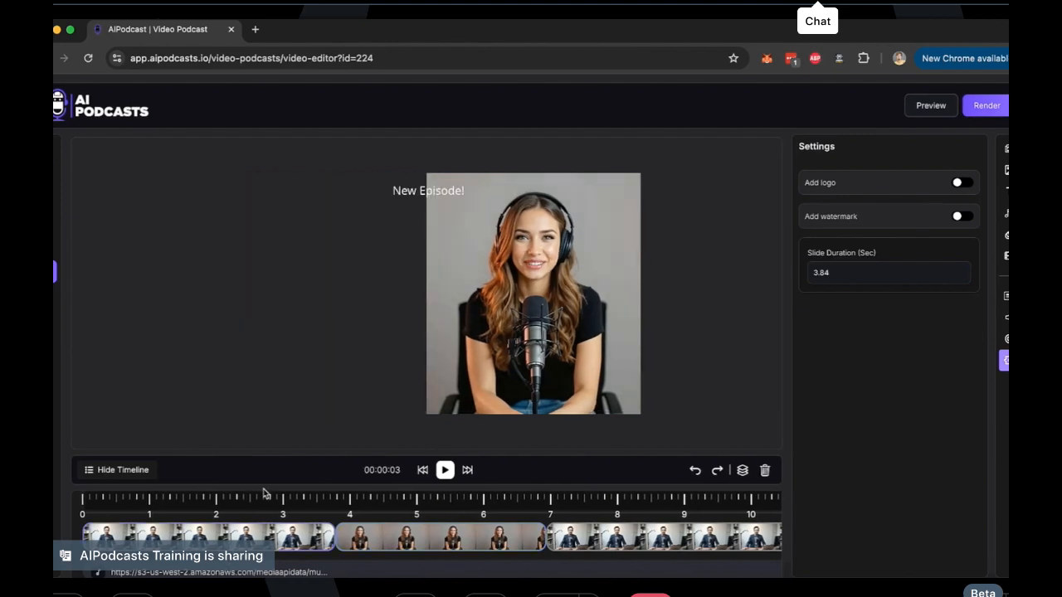
left_click(446, 471)
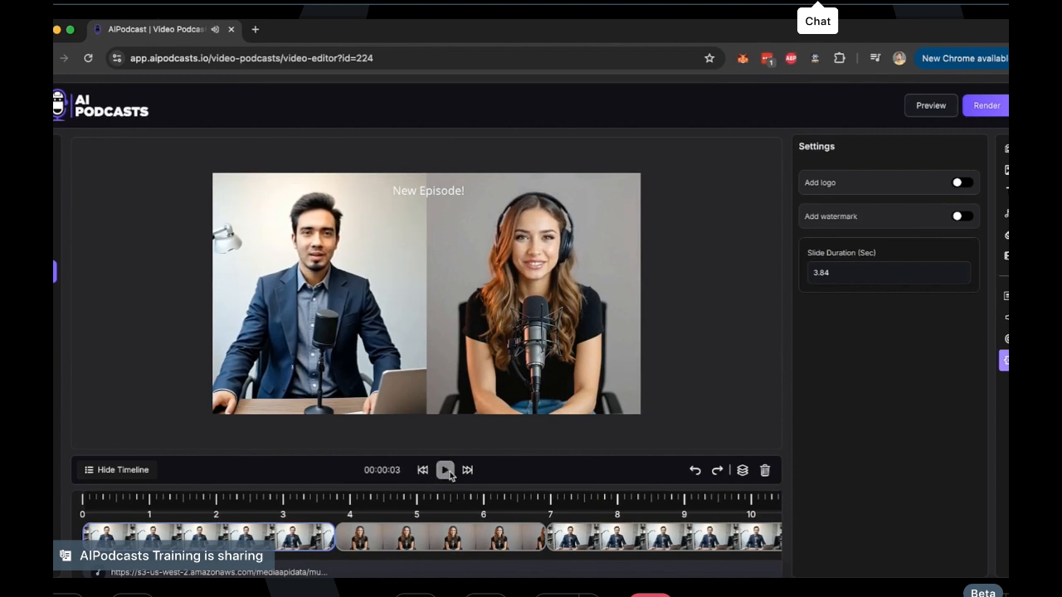
left_click(446, 470)
left_click(448, 536)
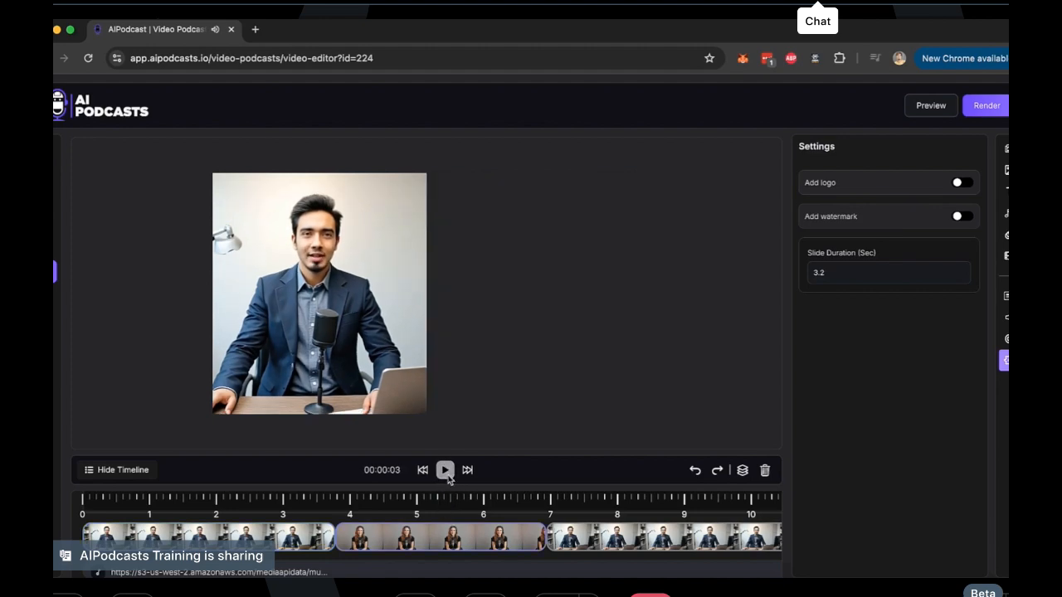
left_click(446, 471)
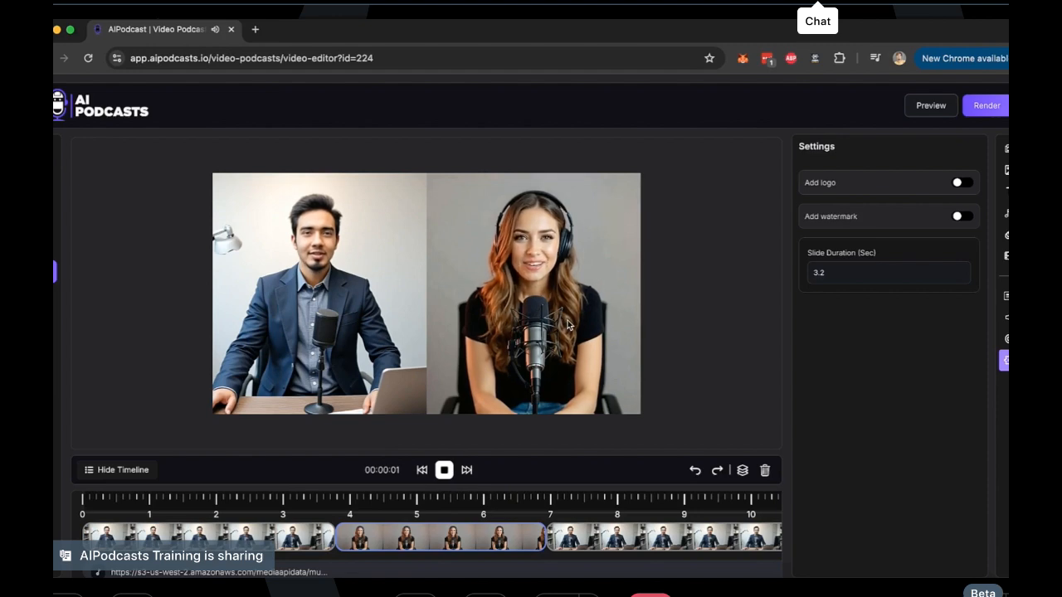
left_click(445, 470)
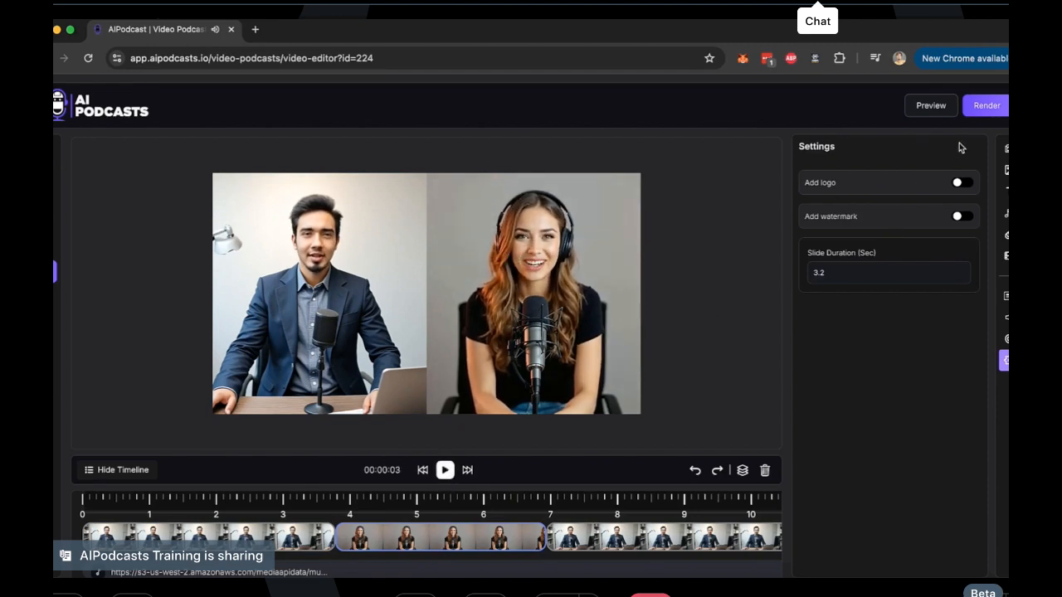
Play part of the full podcast preview with its captions and start rendering the video
left_click(929, 106)
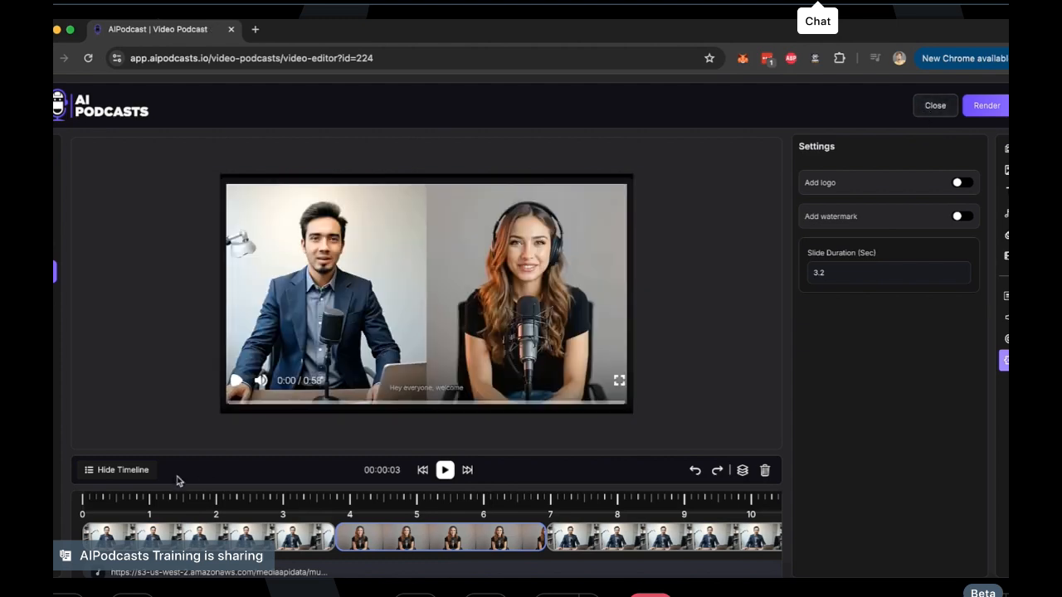
left_click(236, 381)
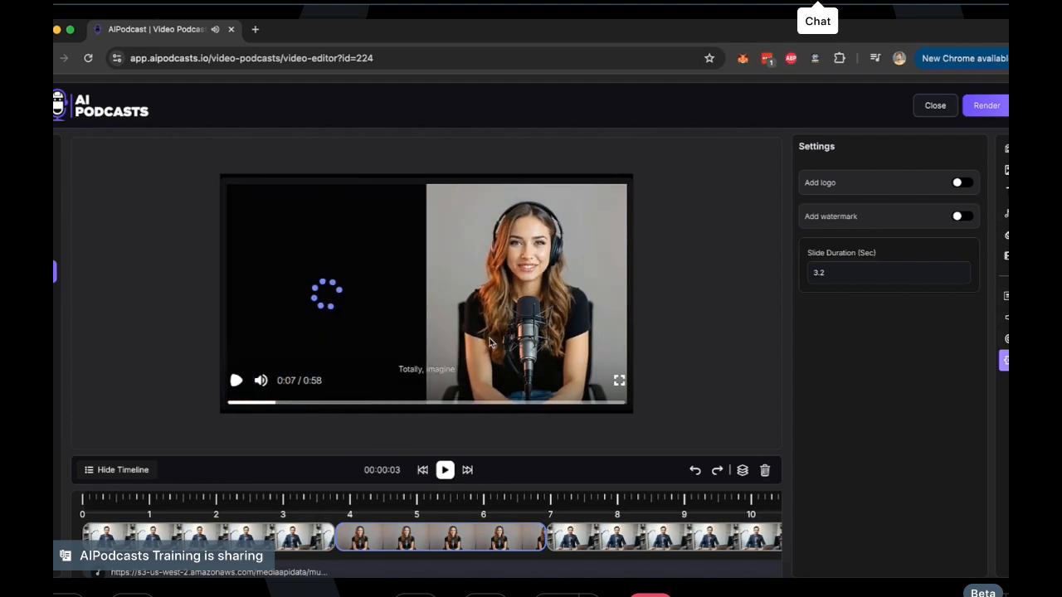
left_click(235, 380)
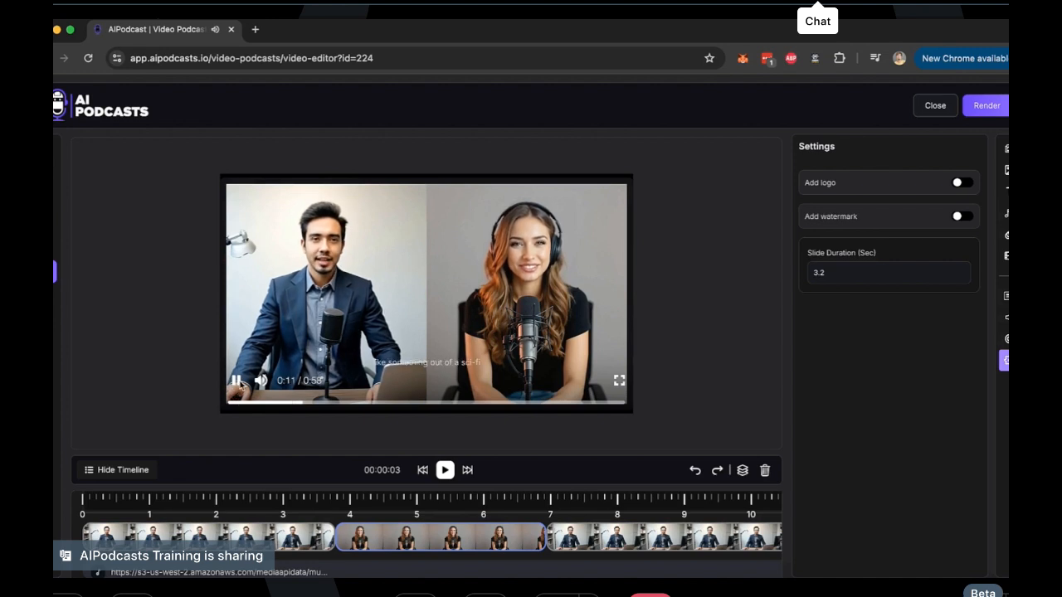
left_click(987, 112)
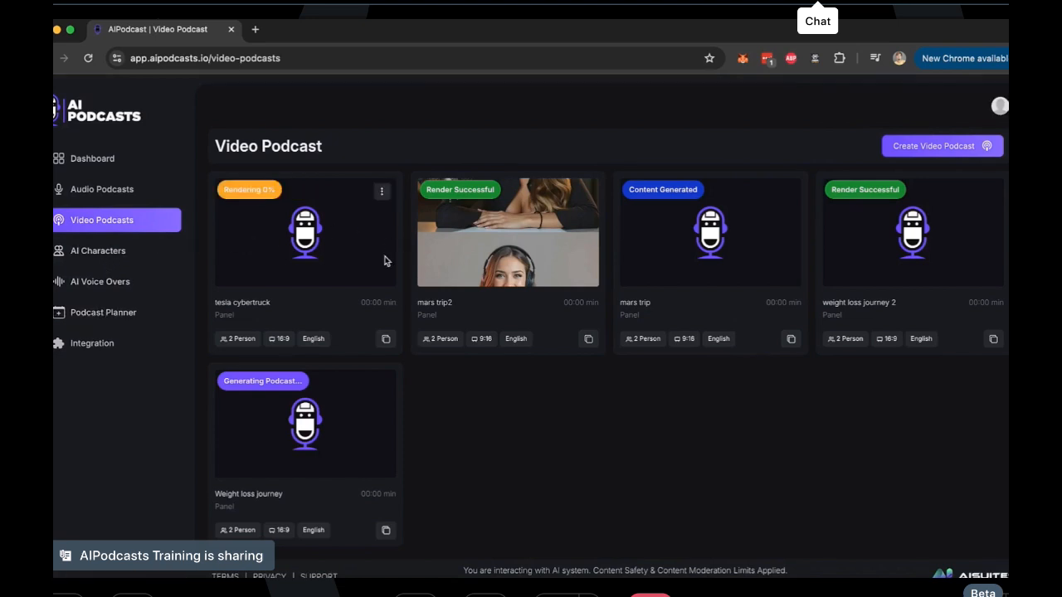
Look at the available actions for the mars trip2 podcast and the Podcast Planner calendar, and return to the video podcasts list
left_click(584, 194)
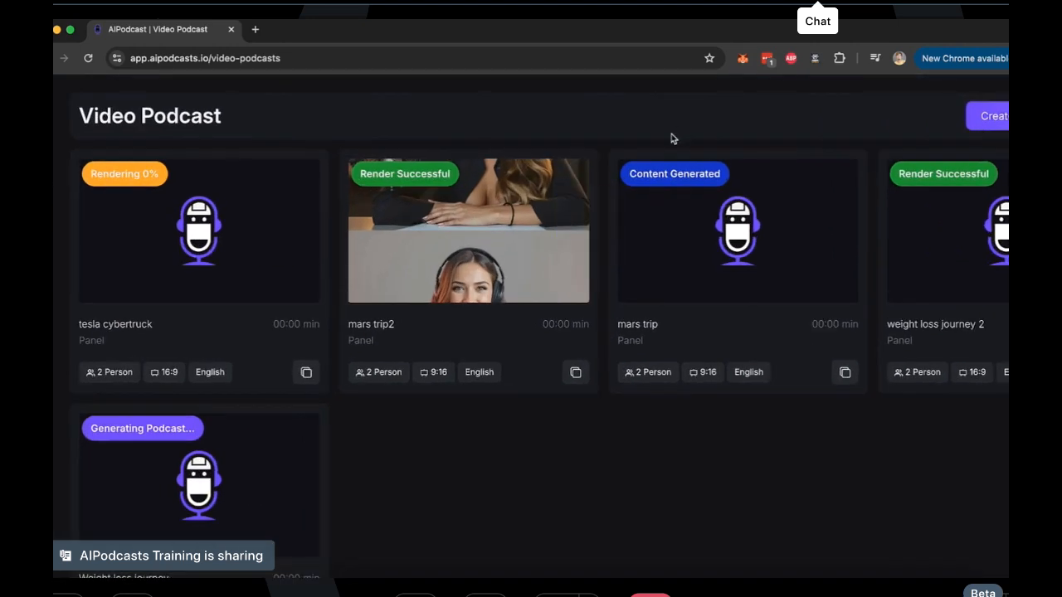
key("super+minus")
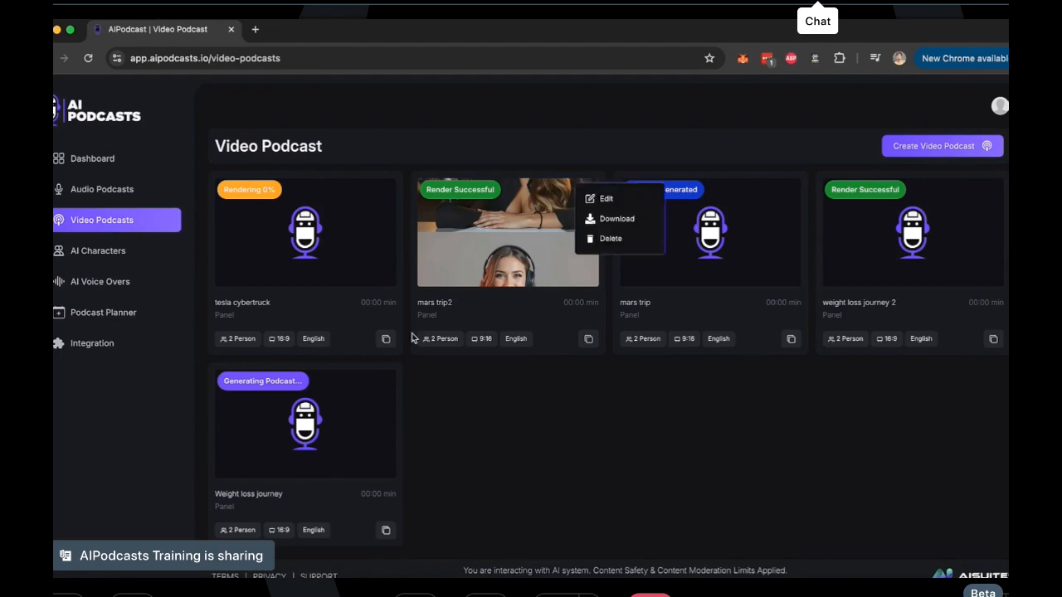
scroll(387, 347, "up", 5)
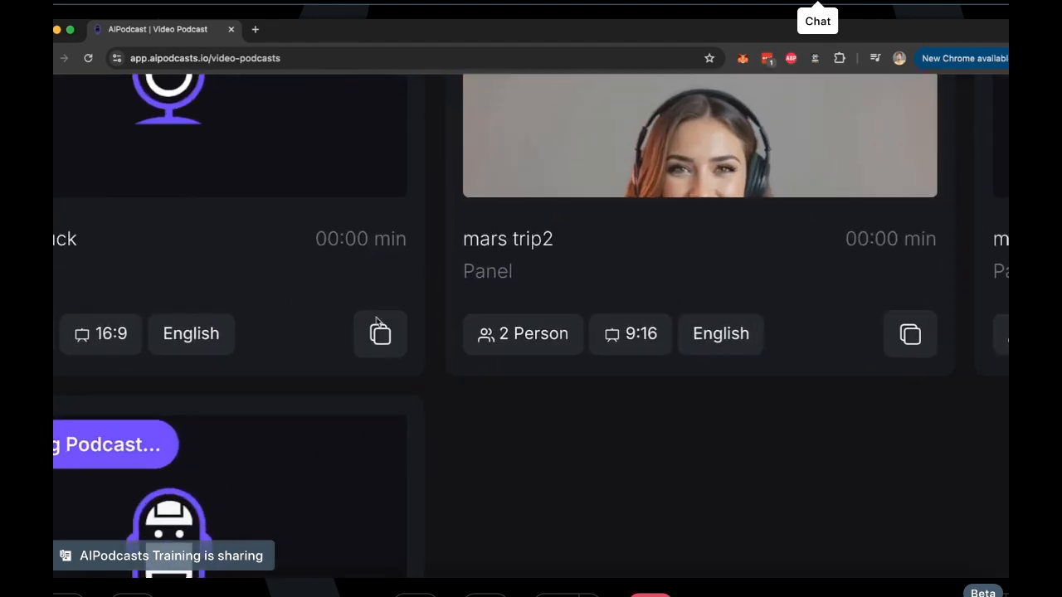
scroll(387, 347, "down", 5)
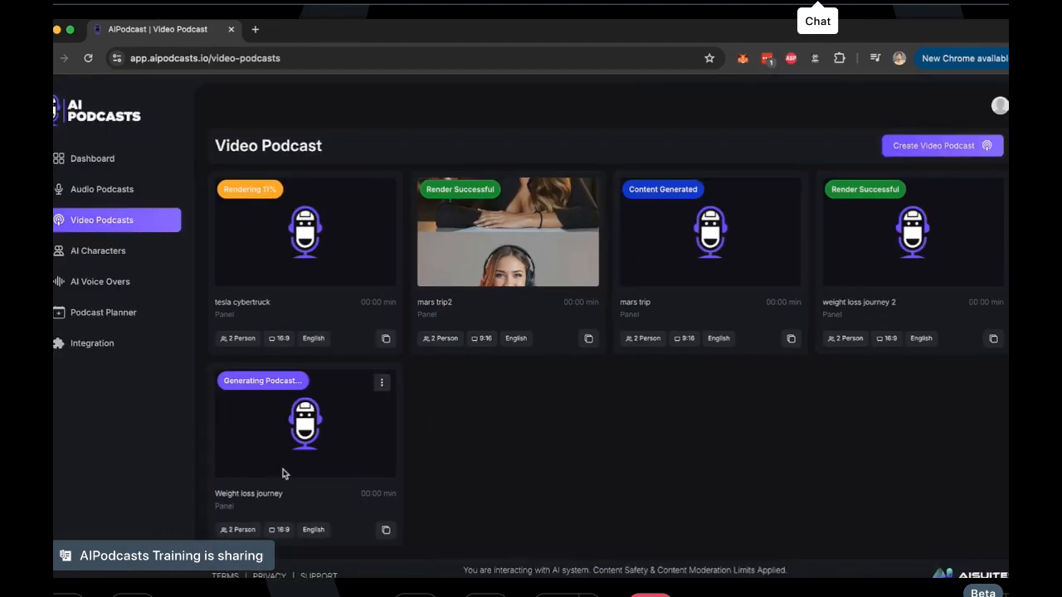
left_click(134, 323)
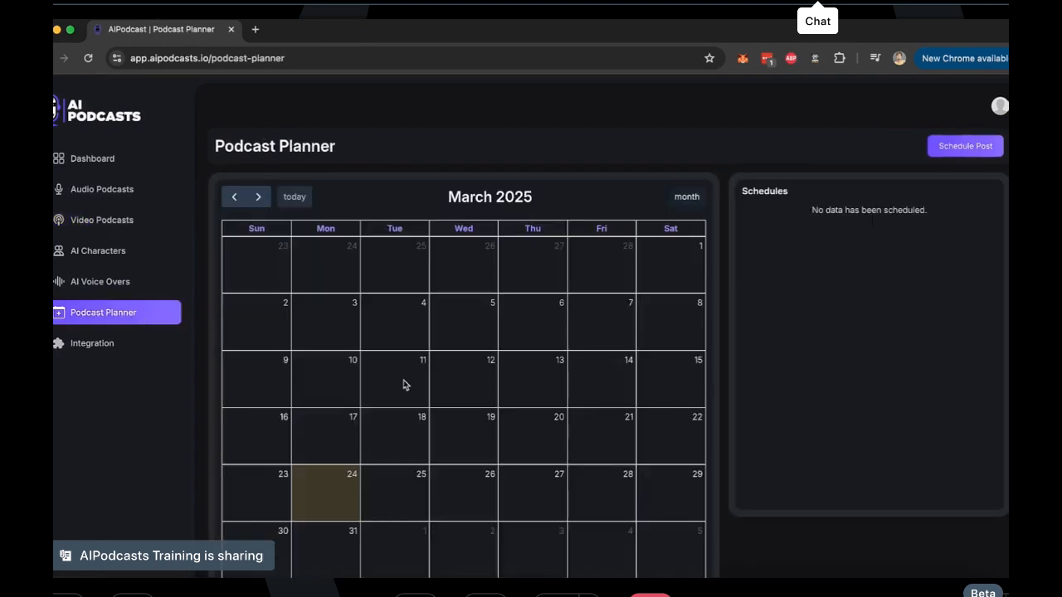
left_click(117, 229)
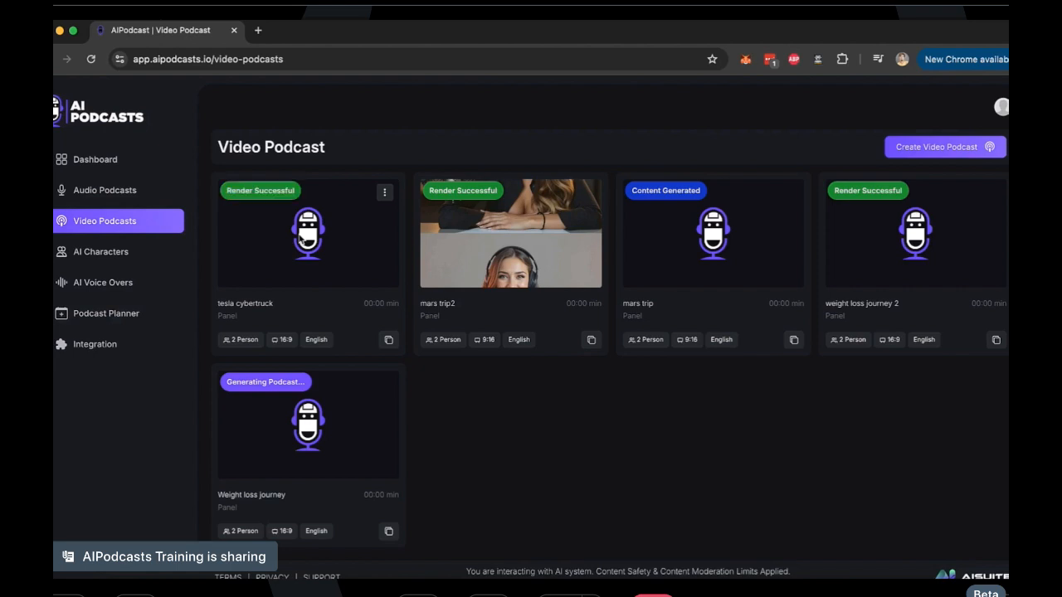
Download the rendered tesla cybertruck video podcast and open the downloaded output.mp4 in the video player
left_click(385, 192)
left_click(413, 237)
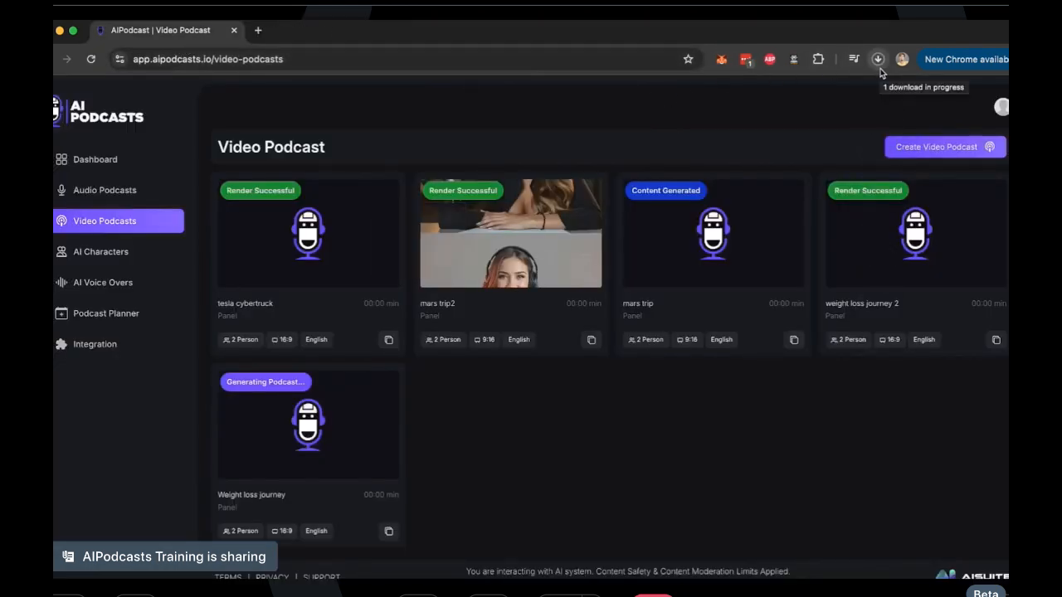
left_click(880, 68)
left_click(879, 63)
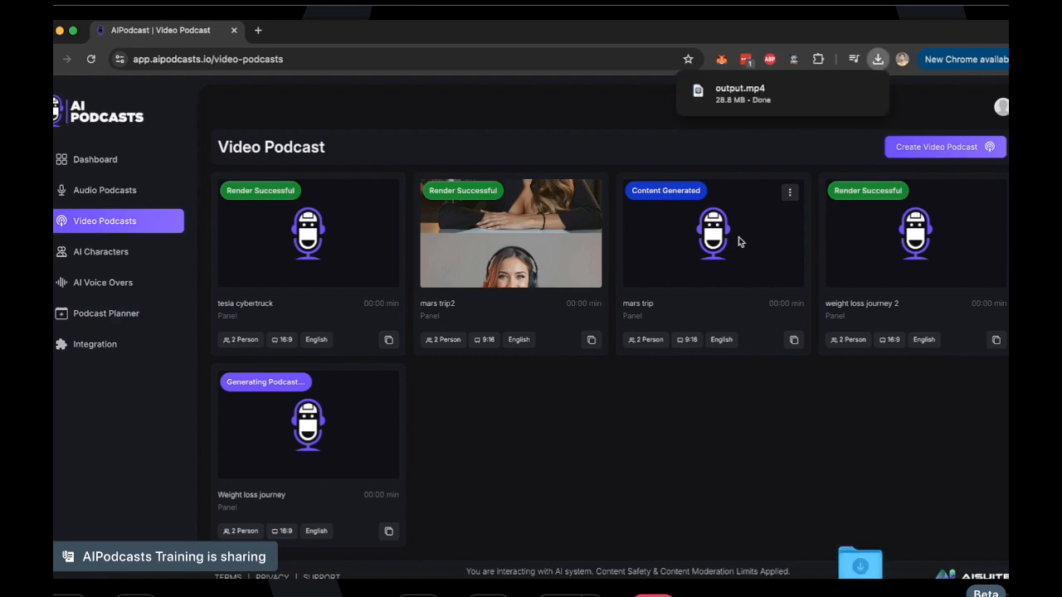
left_click(761, 103)
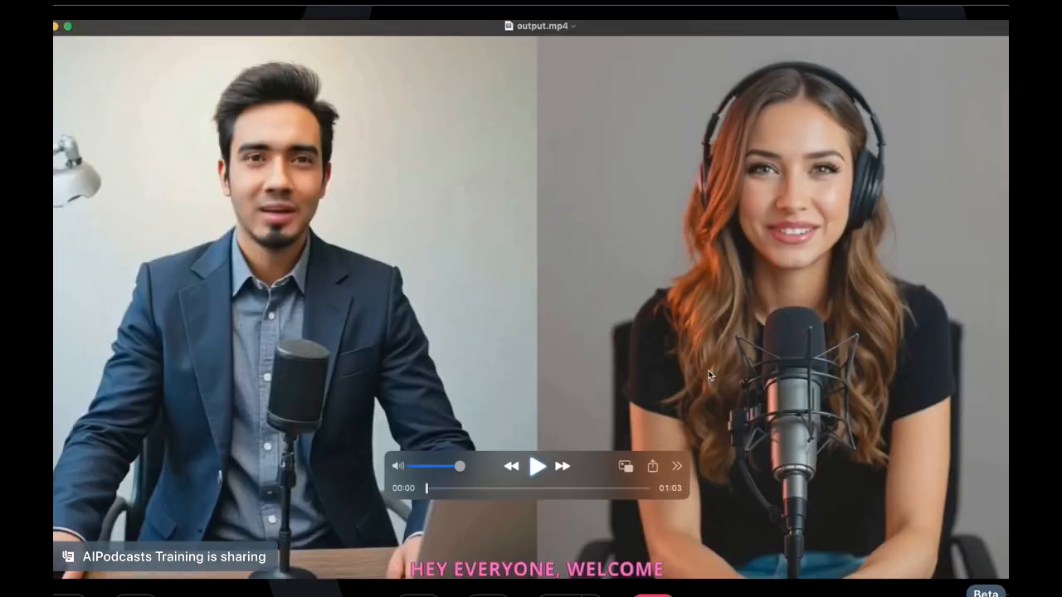
Play the opening of output.mp4, skip ahead to its end at 01:03, and close the video
key("space")
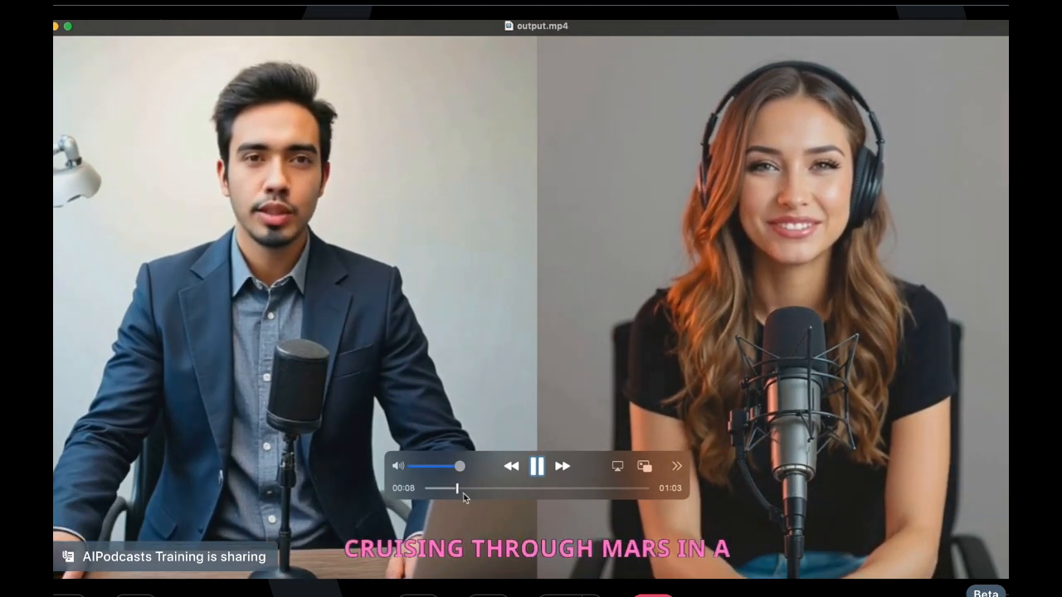
key("space")
left_click_drag(461, 490, 645, 498)
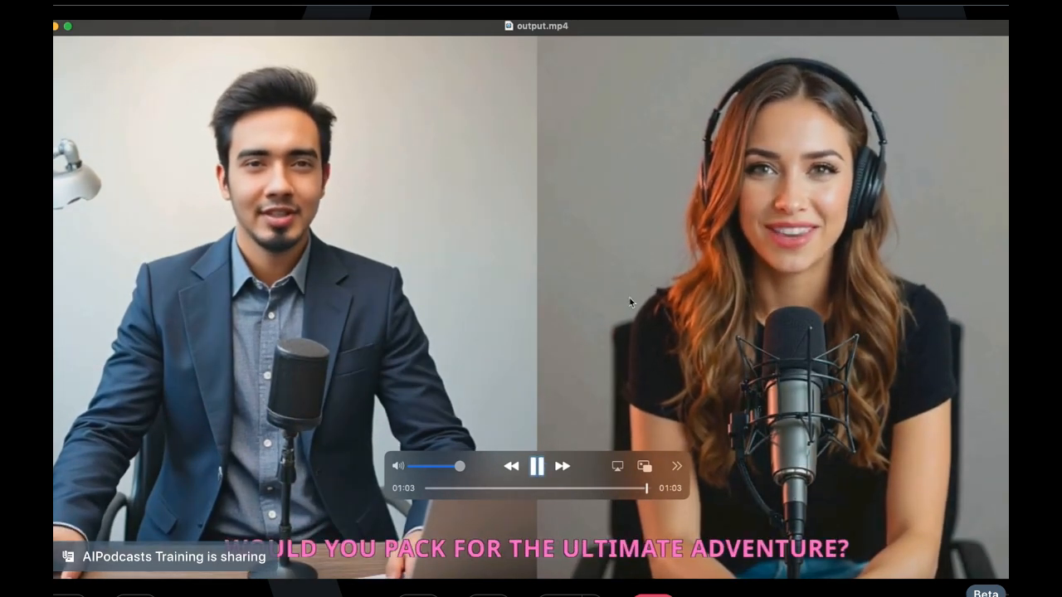
key("super+q")
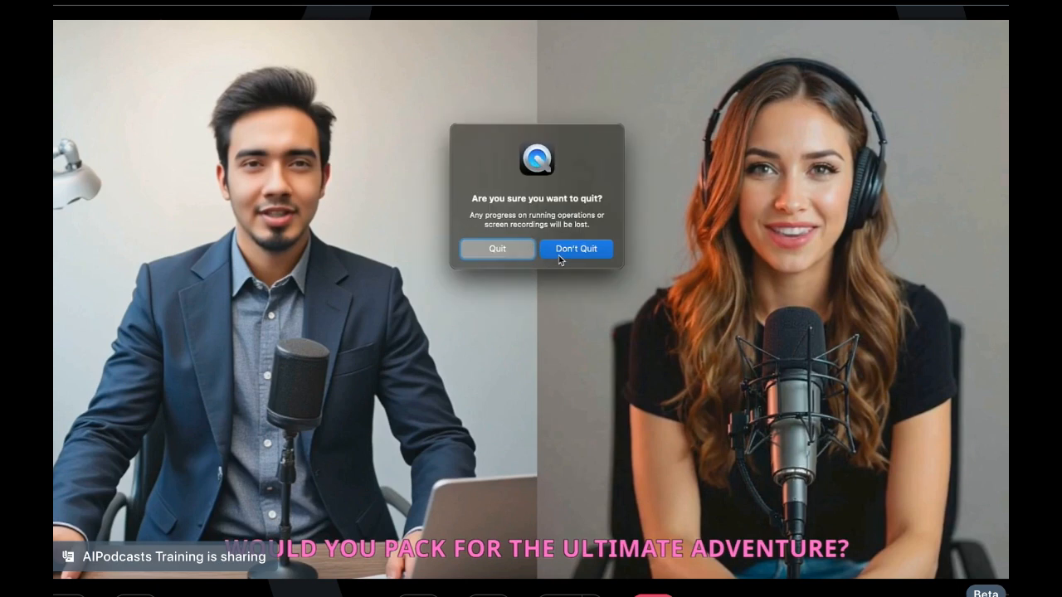
left_click(557, 254)
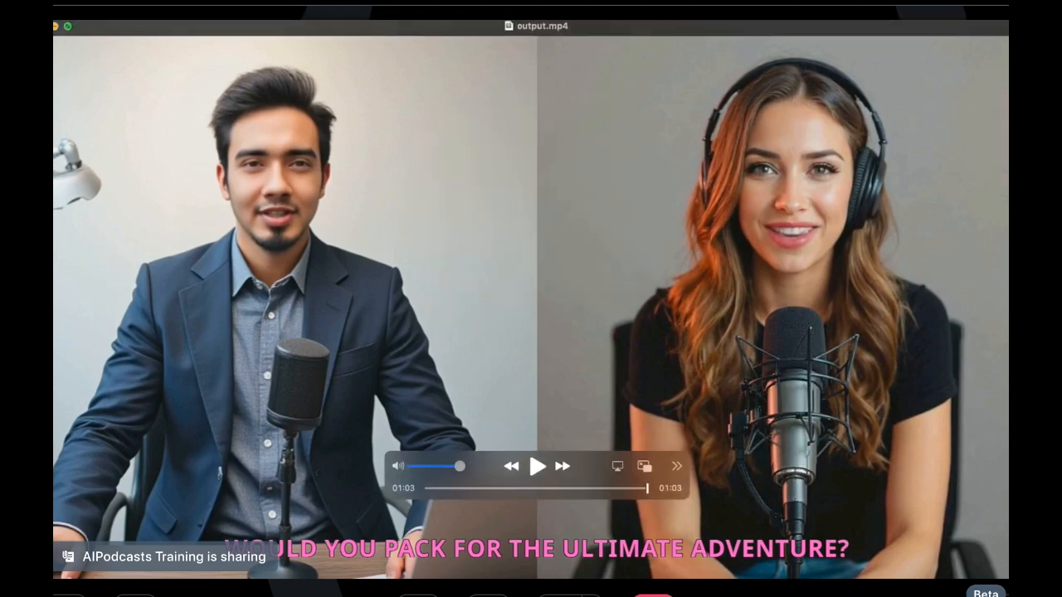
left_click(42, 26)
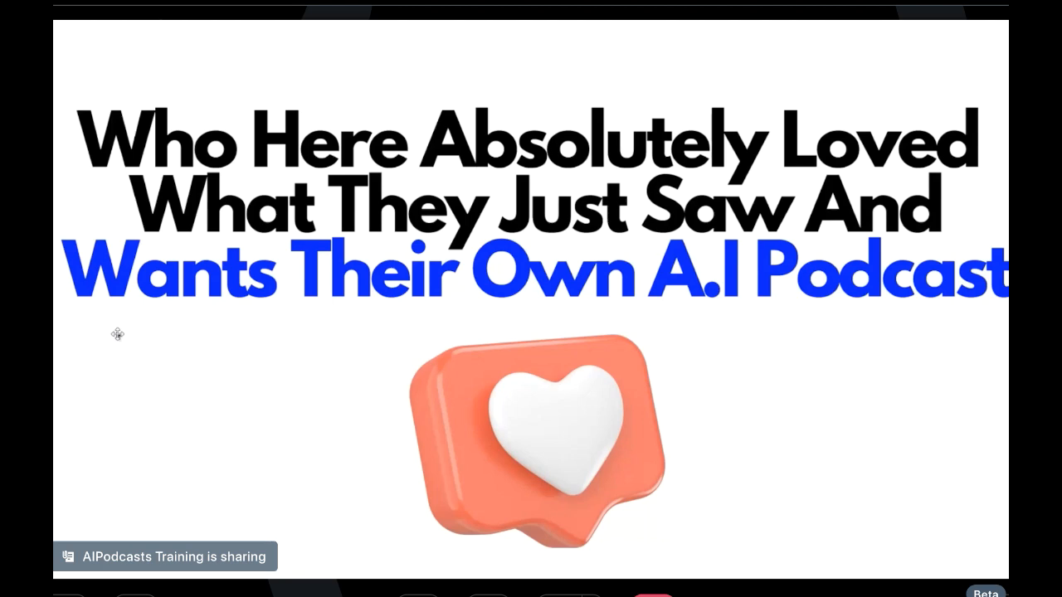
Switch to Dropbox to play the Four Screen and 2host-non-intrupt-sample videos, and bring up the 2hosts-intript-sample2 video
left_click(364, 5)
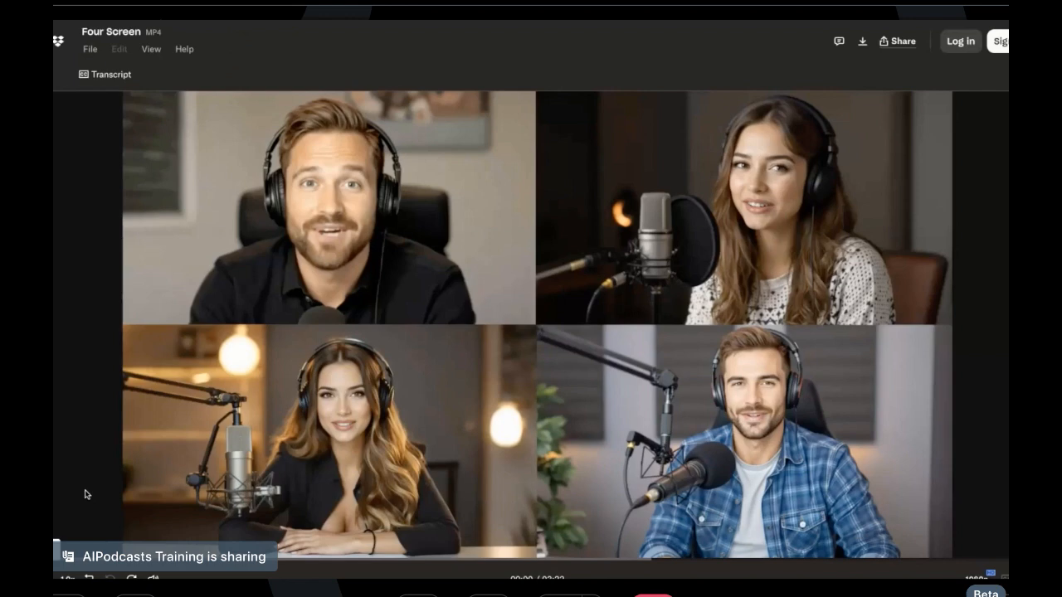
left_click(55, 579)
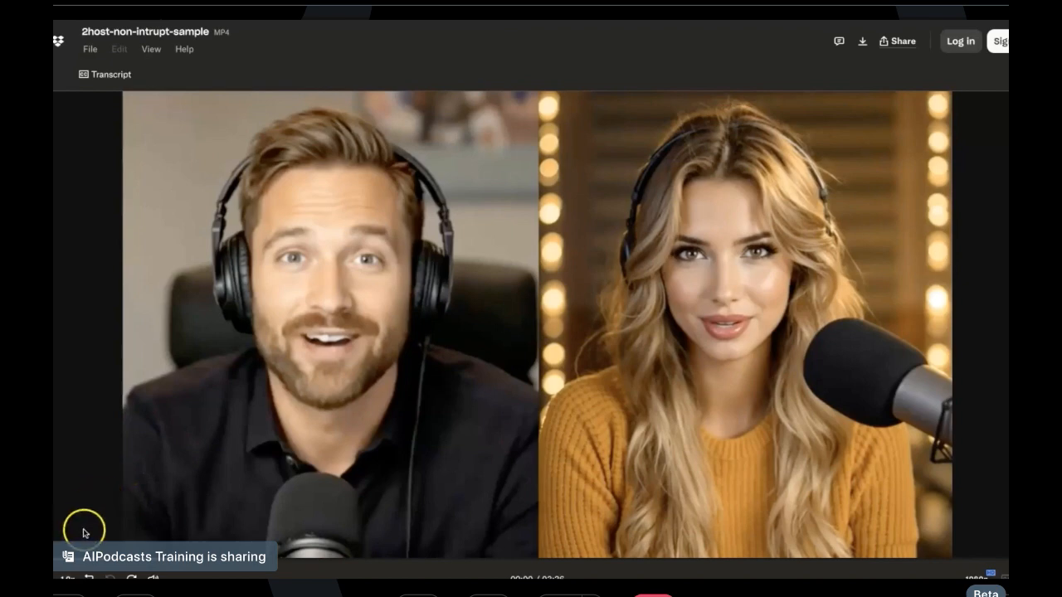
left_click(46, 577)
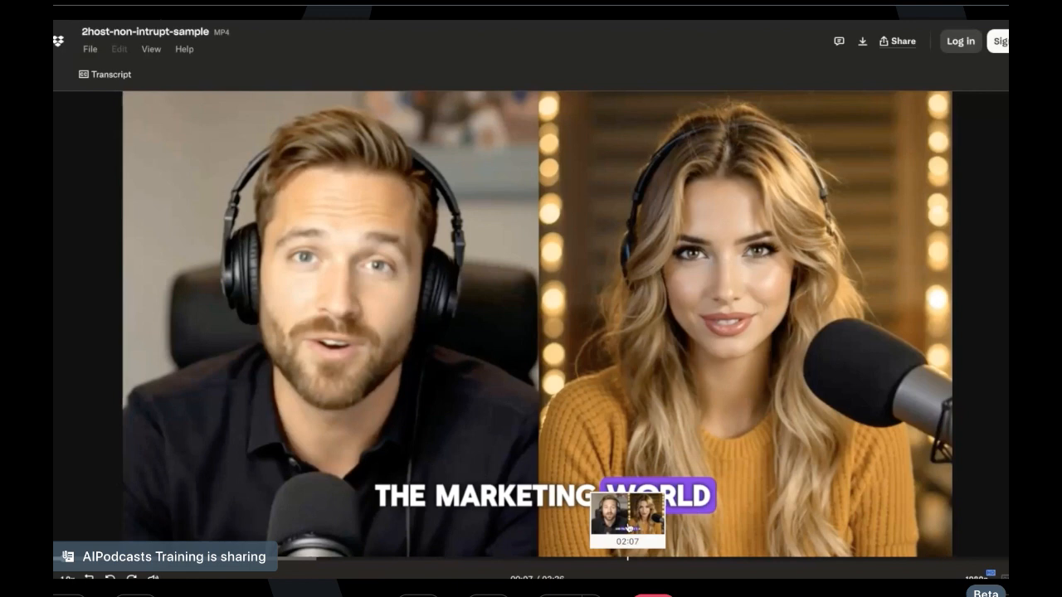
left_click(650, 102)
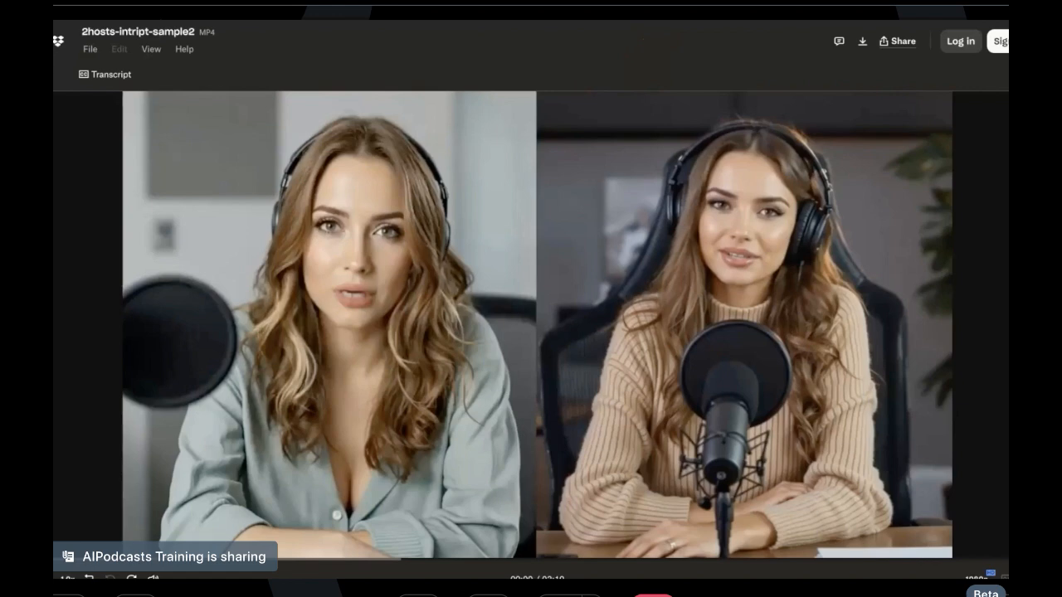